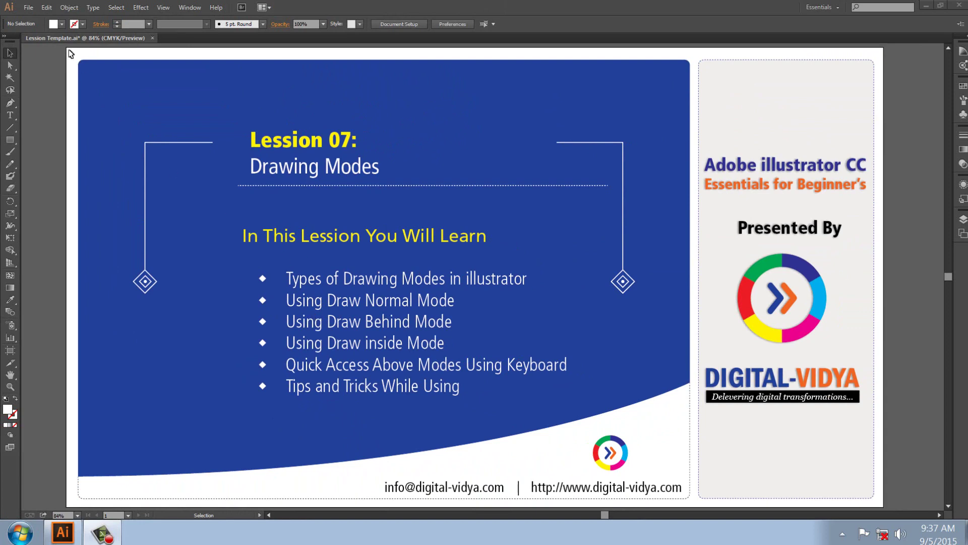
# Create a new Print-profile A4 document named 'Drawign Modes'.
pyautogui.click(29, 8)
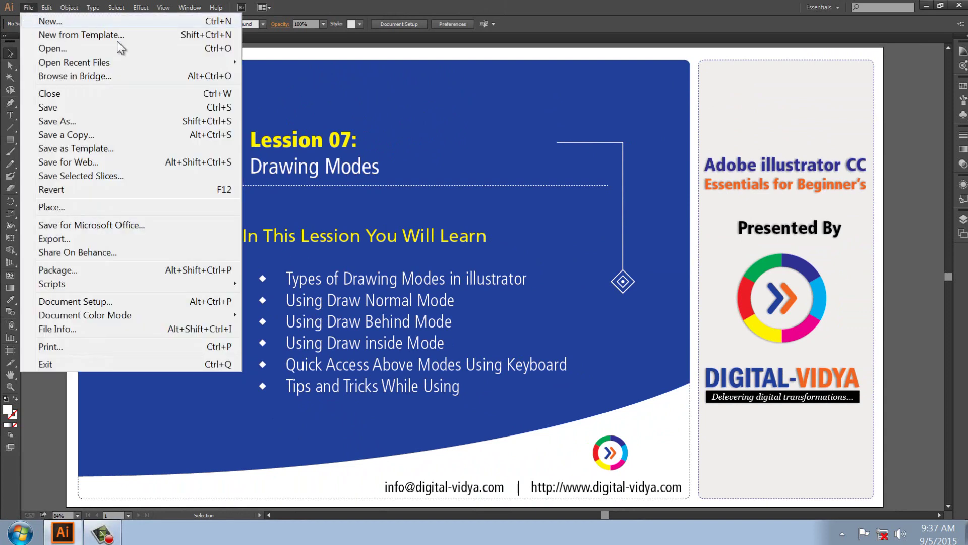
pyautogui.click(50, 21)
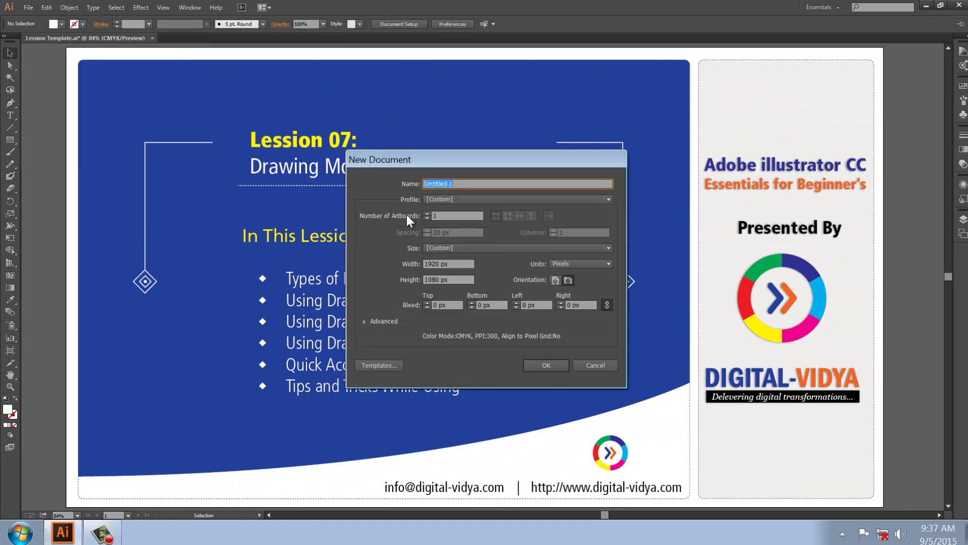
pyautogui.click(471, 200)
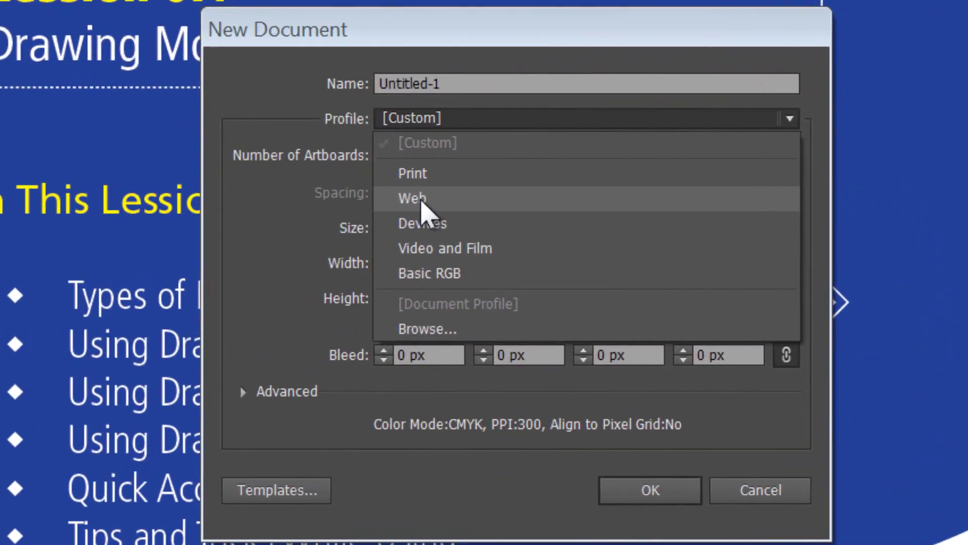
pyautogui.click(439, 119)
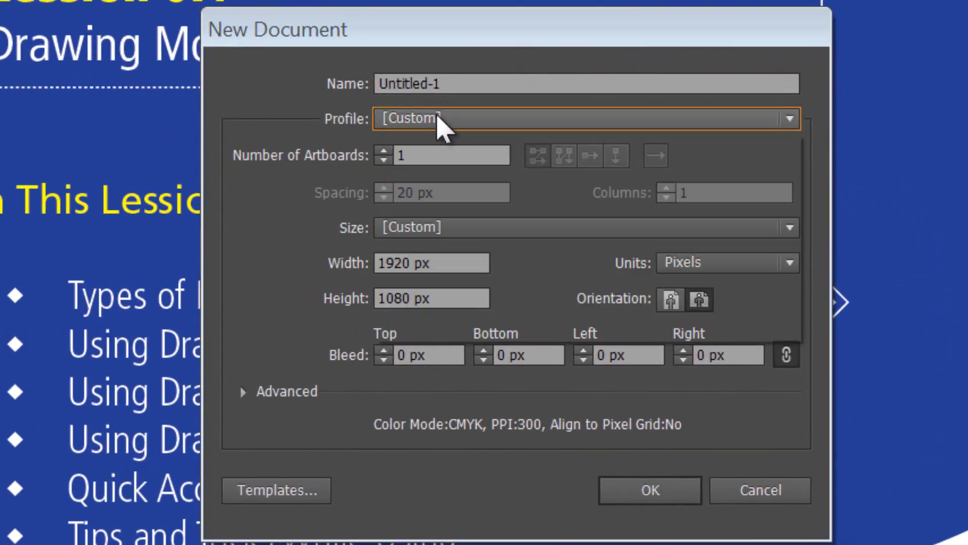
pyautogui.click(439, 119)
pyautogui.click(407, 171)
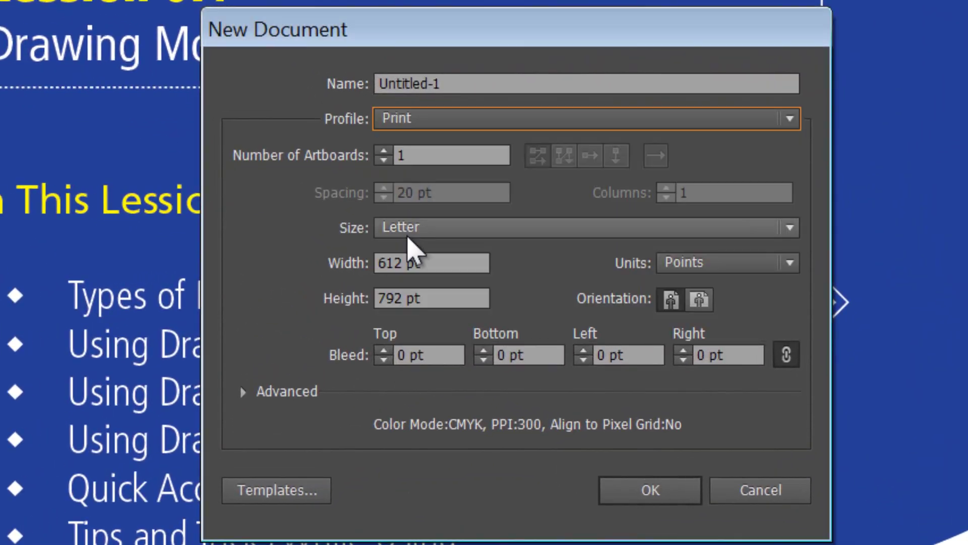
pyautogui.click(409, 230)
pyautogui.click(406, 352)
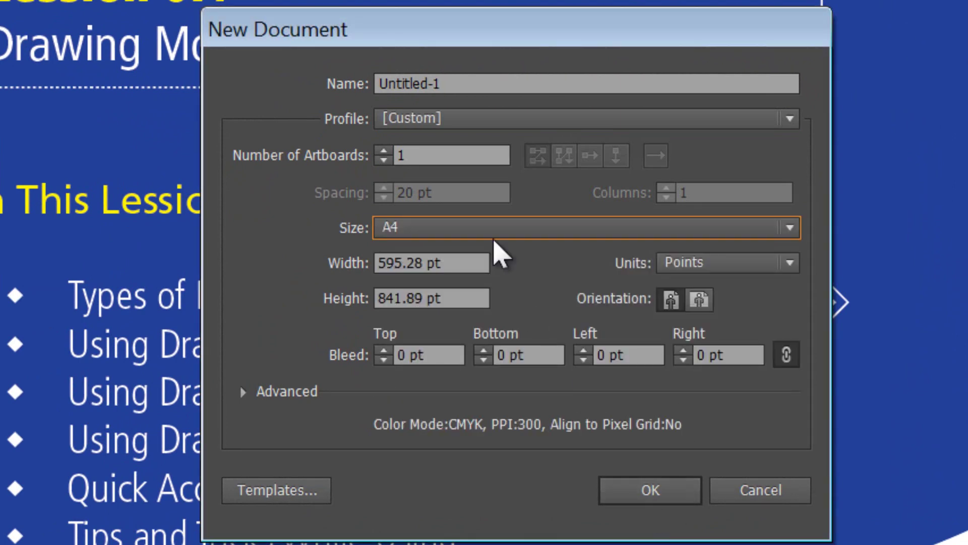
pyautogui.moveTo(484, 89); pyautogui.dragTo(276, 85)
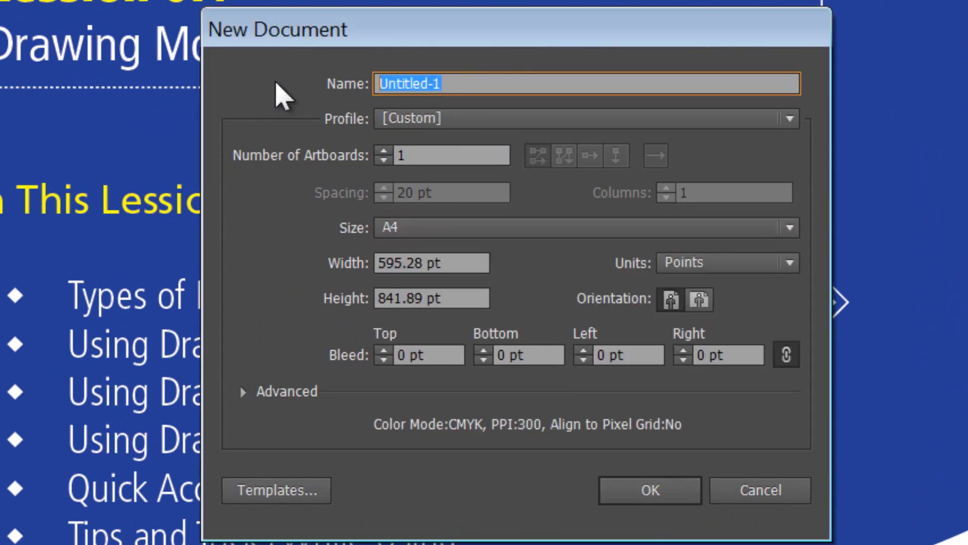
pyautogui.write('Dra')
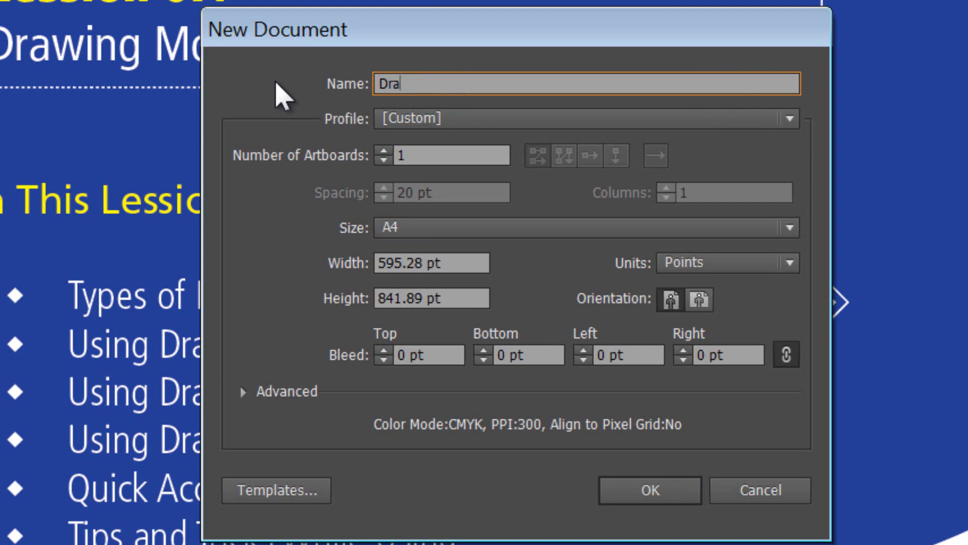
pyautogui.write('wign Modes')
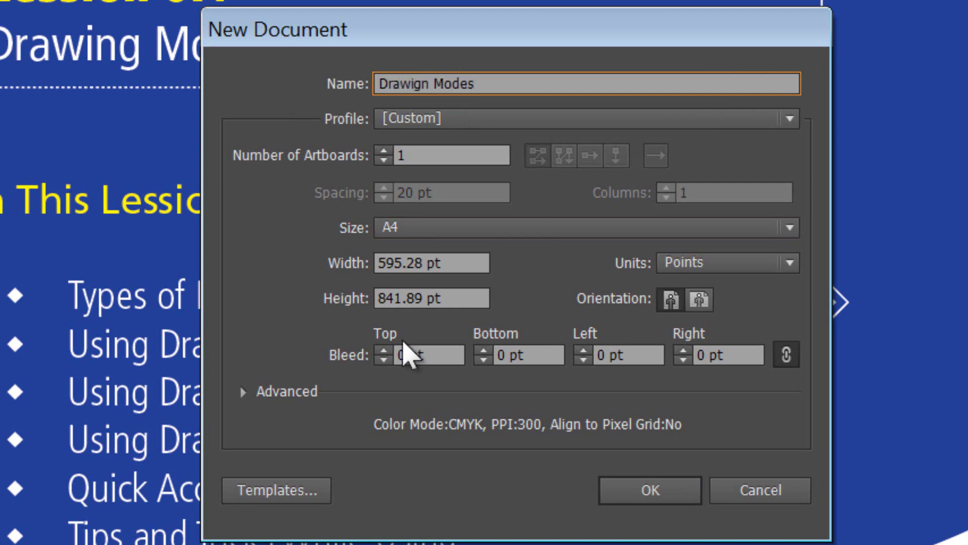
pyautogui.click(685, 488)
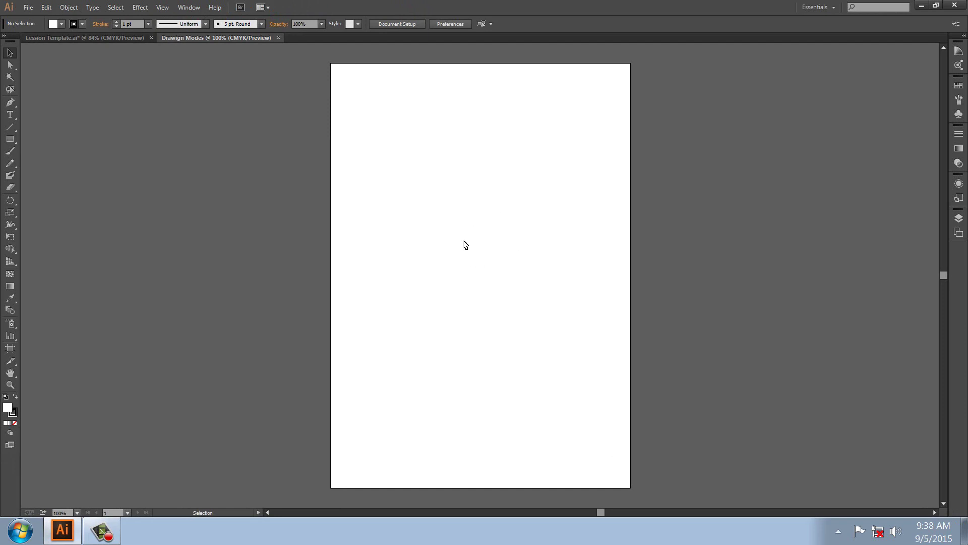
# Enable Show Transparency Grid from the View menu for the new document.
pyautogui.moveTo(465, 233); pyautogui.dragTo(407, 191)
pyautogui.click(162, 7)
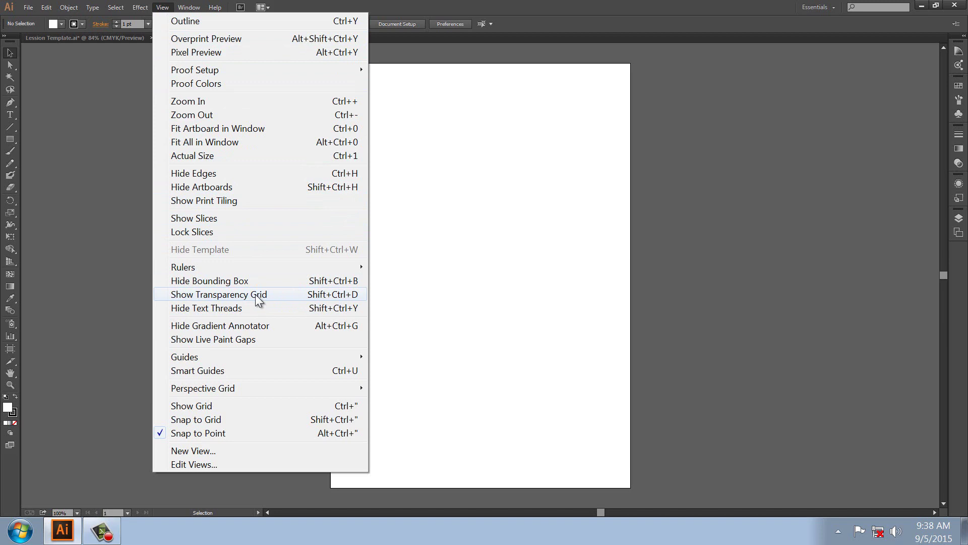
pyautogui.click(288, 294)
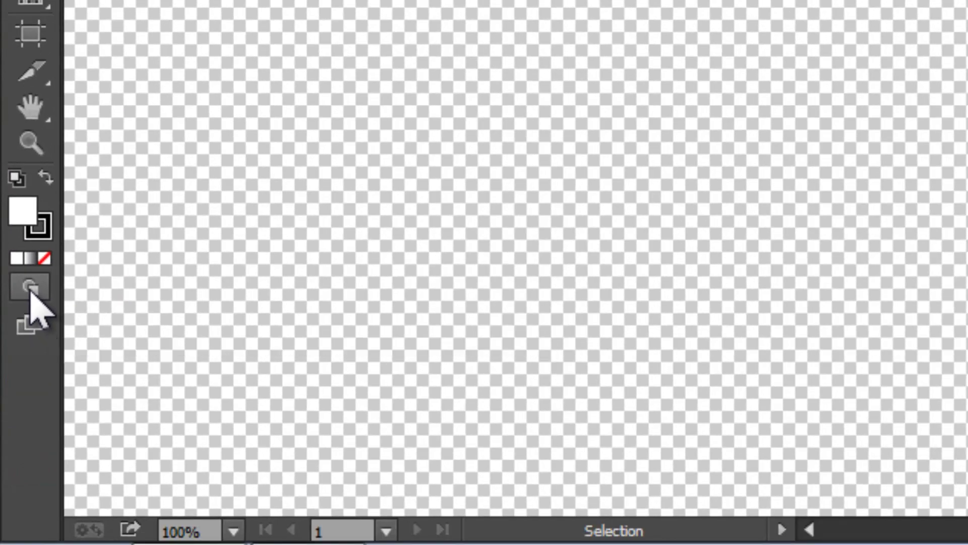
# Preview the Drawing Modes popup, then expand the Tools panel to two columns.
pyautogui.click(30, 291)
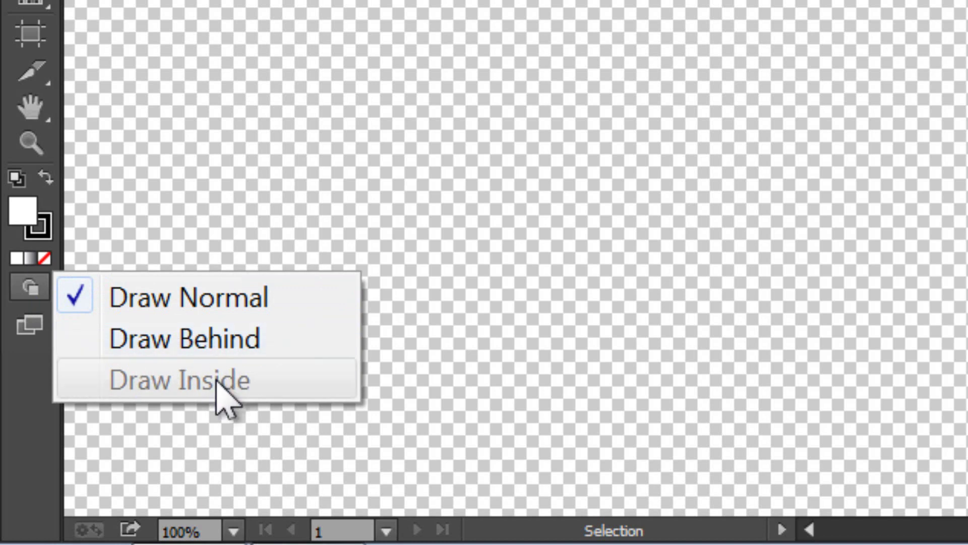
pyautogui.click(237, 205)
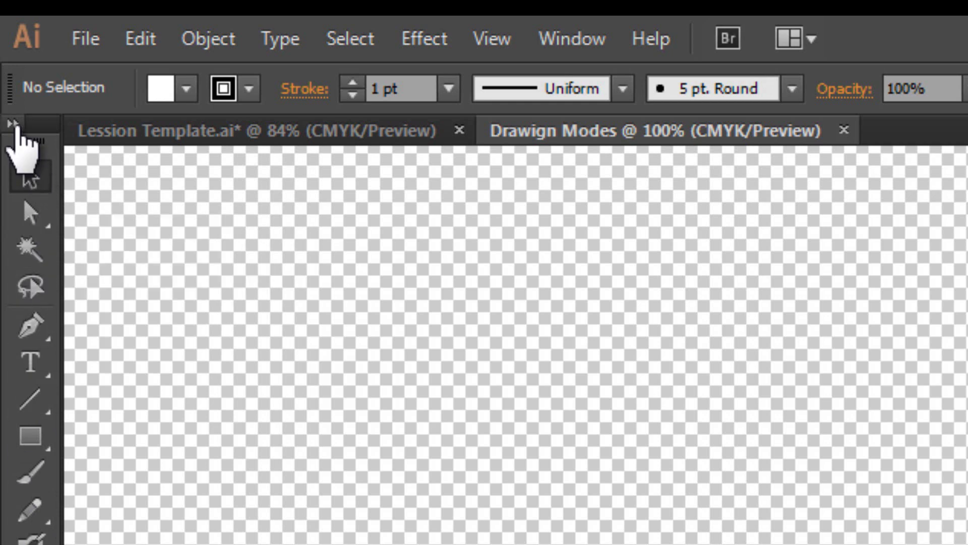
pyautogui.click(15, 125)
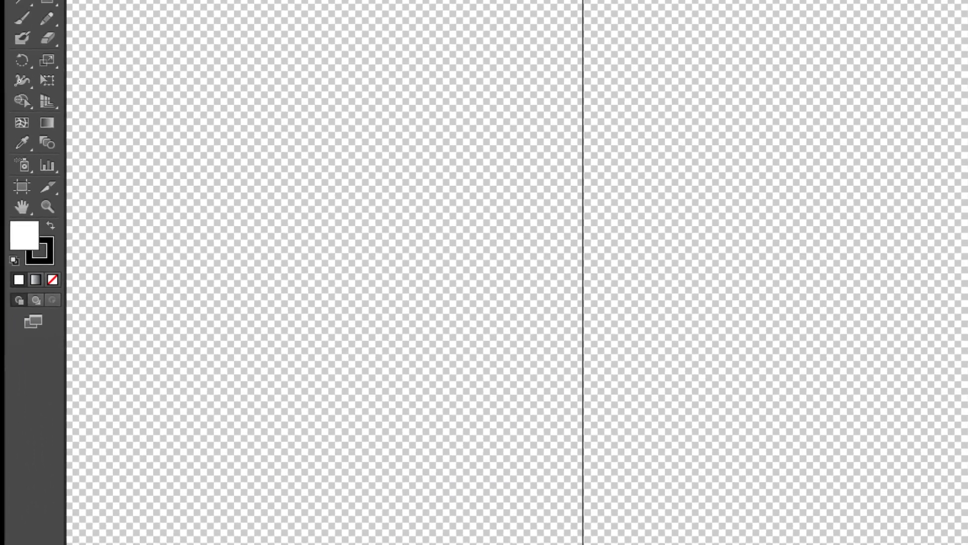
# Draw a first square filled CMYK Cyan in the artboard's upper area.
pyautogui.click(64, 29)
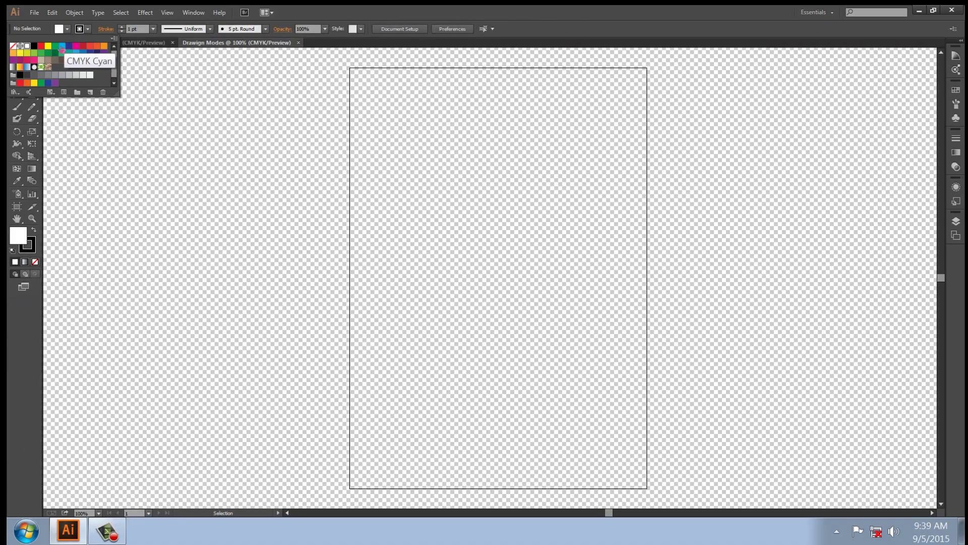
pyautogui.click(61, 46)
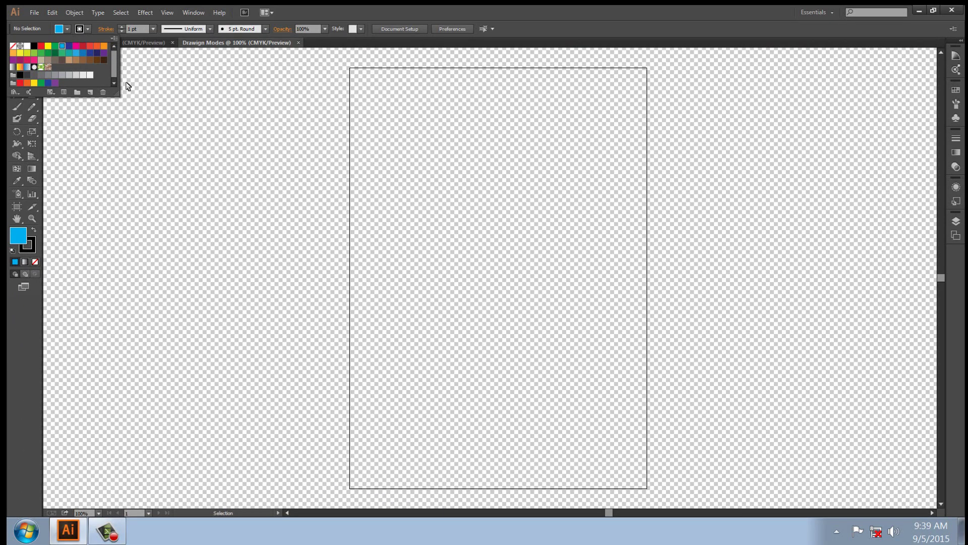
pyautogui.click(34, 107)
pyautogui.click(32, 95)
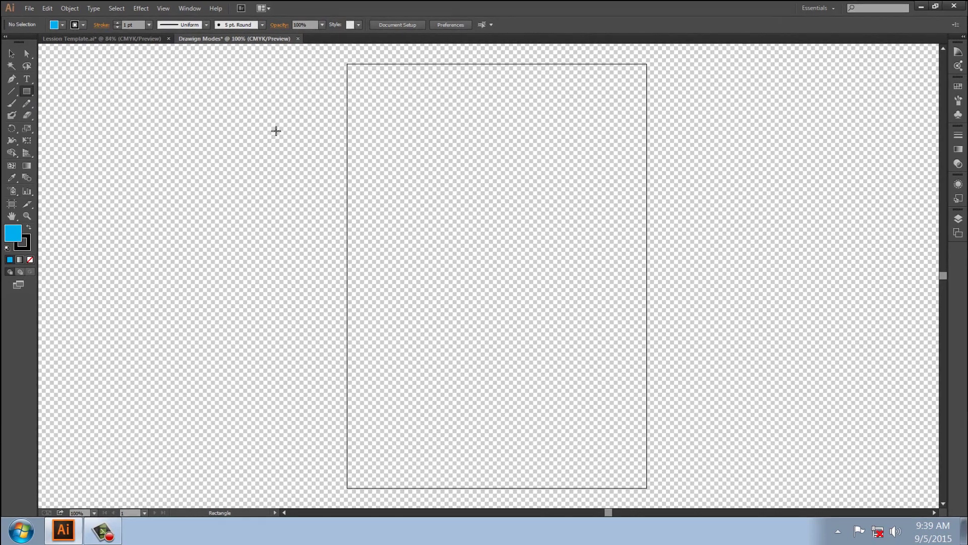
pyautogui.moveTo(402, 125); pyautogui.dragTo(536, 245)
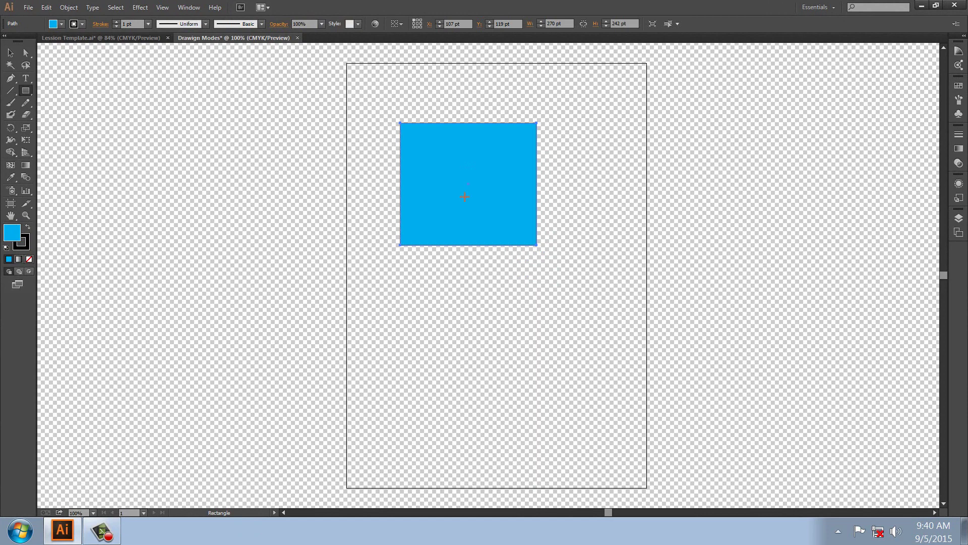
# Add two overlapping squares, filling the second green and the third CMYK Yellow.
pyautogui.moveTo(461, 183); pyautogui.dragTo(587, 300)
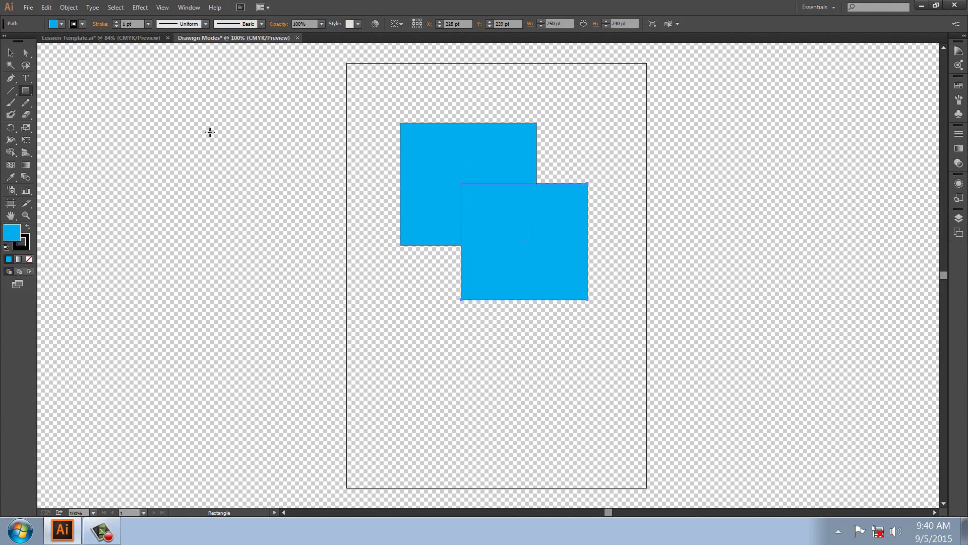
pyautogui.click(62, 23)
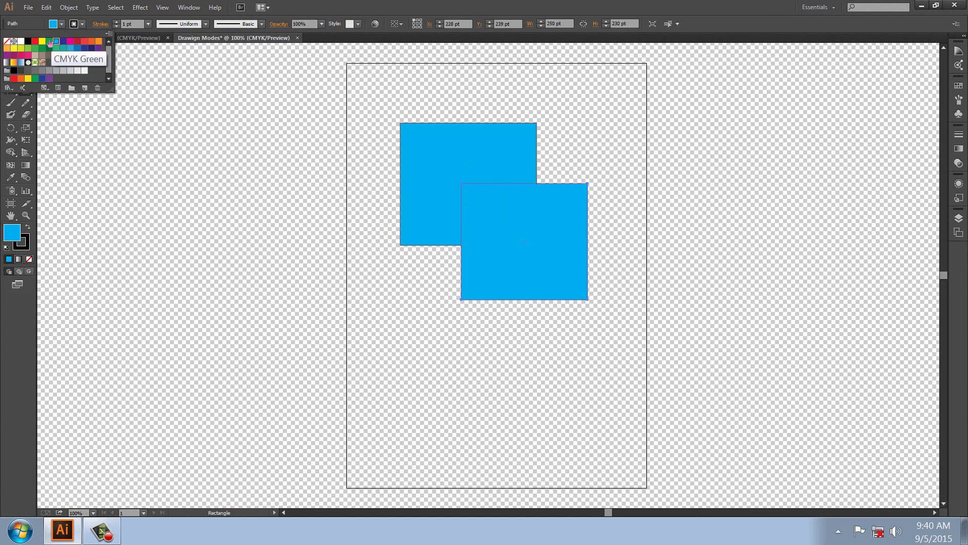
pyautogui.click(49, 40)
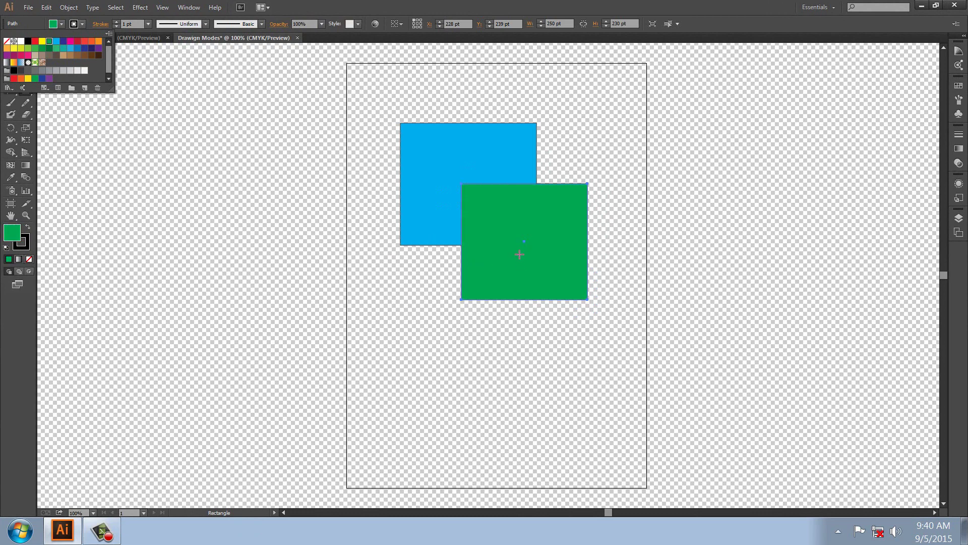
pyautogui.press('Escape')
pyautogui.moveTo(512, 240); pyautogui.dragTo(625, 370)
pyautogui.click(61, 23)
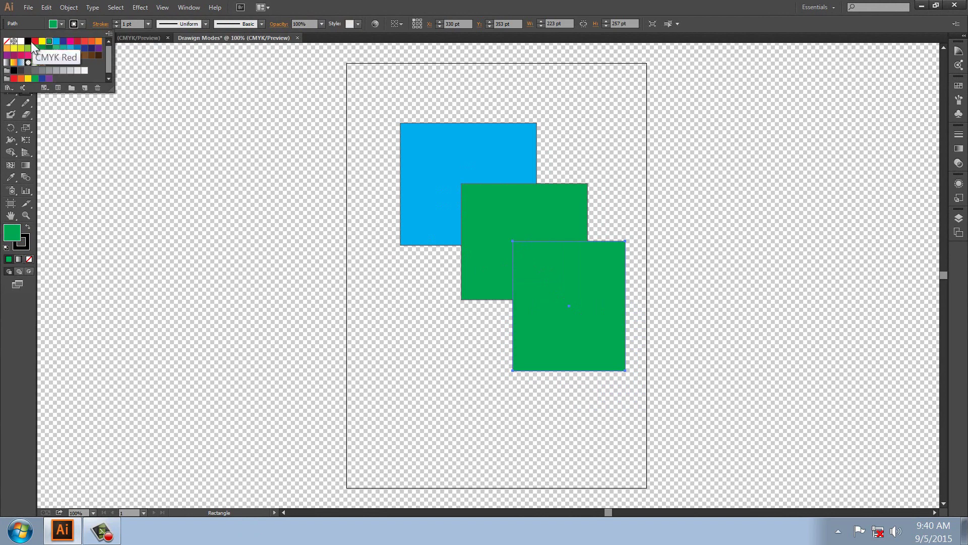
pyautogui.click(42, 41)
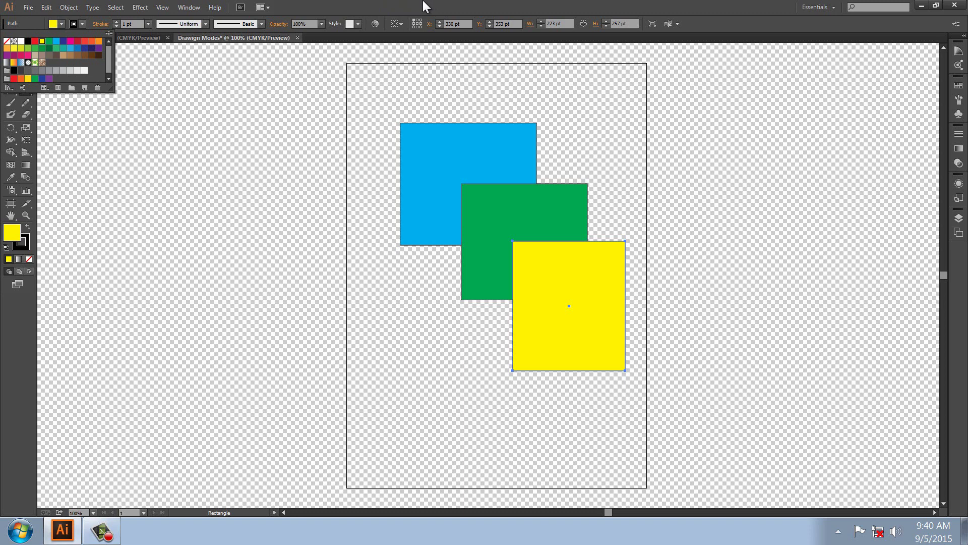
pyautogui.click(426, 6)
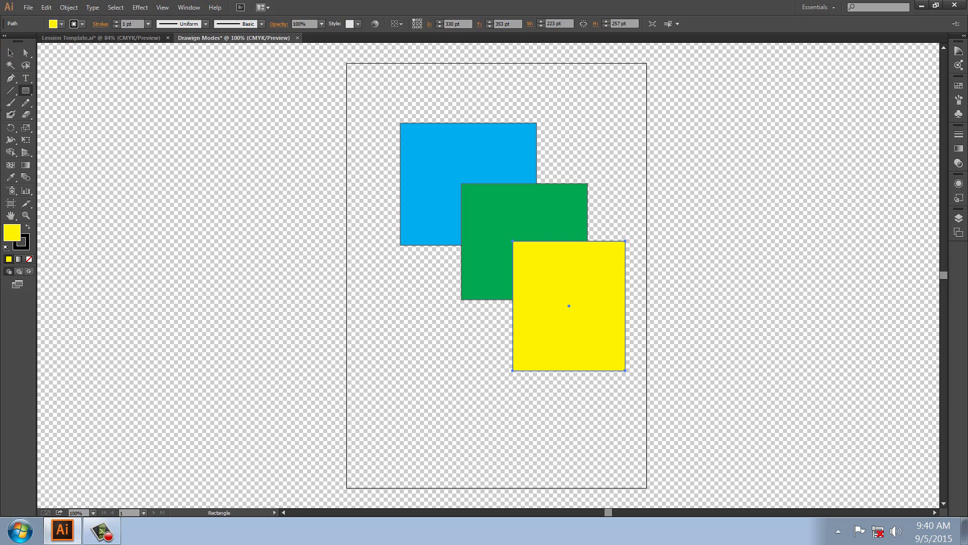
# Draw overlapping yellow rectangles left of the artboard and fill the second one CMYK Red.
pyautogui.click(11, 53)
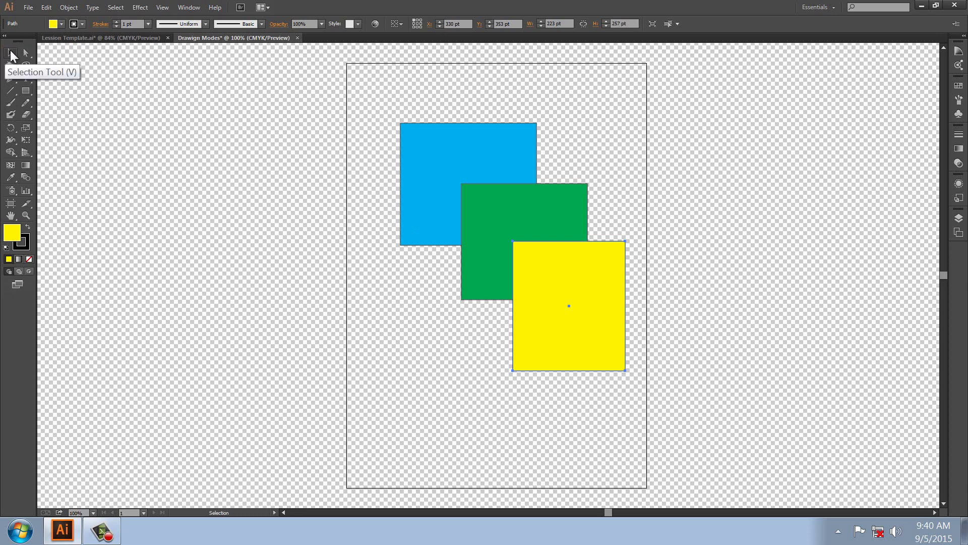
pyautogui.click(232, 138)
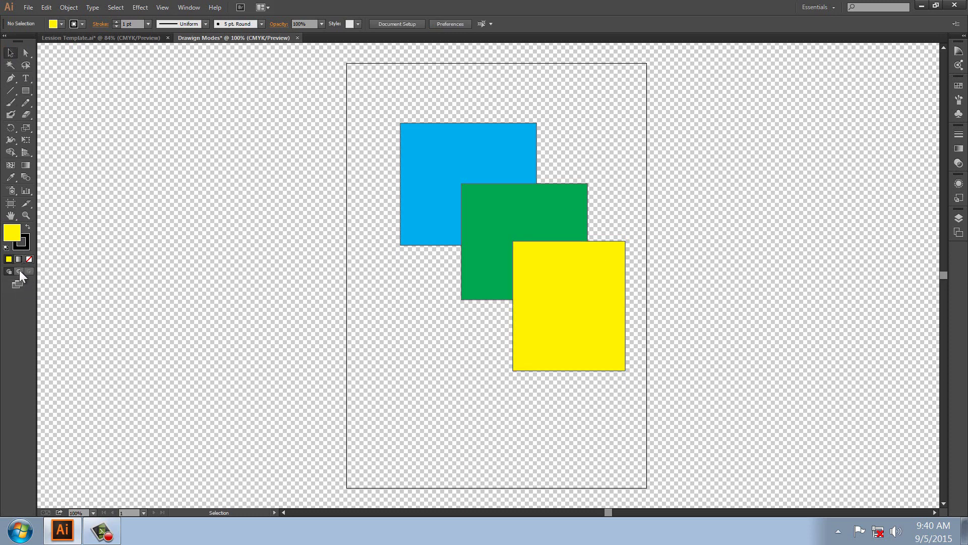
pyautogui.click(26, 91)
pyautogui.moveTo(83, 99); pyautogui.dragTo(221, 214)
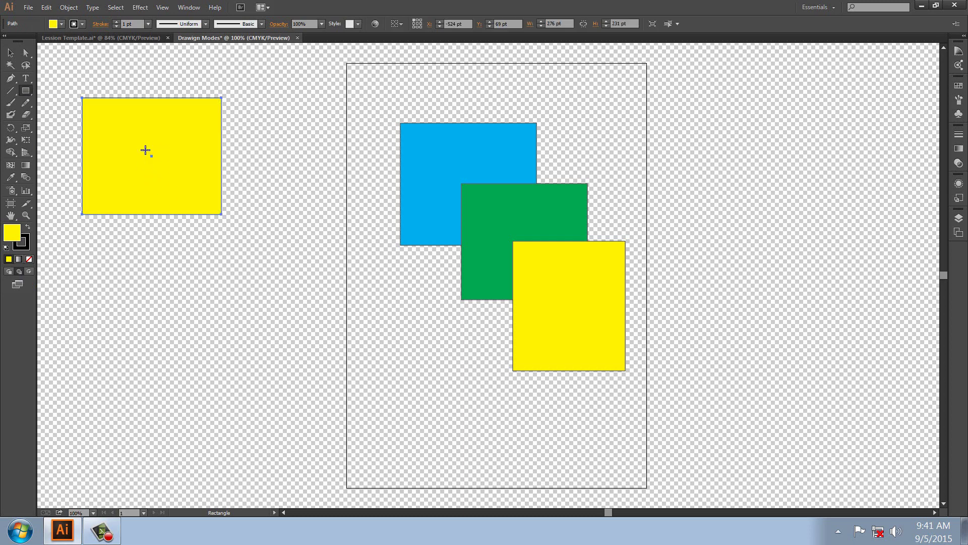
pyautogui.moveTo(145, 150); pyautogui.dragTo(266, 260)
pyautogui.click(62, 23)
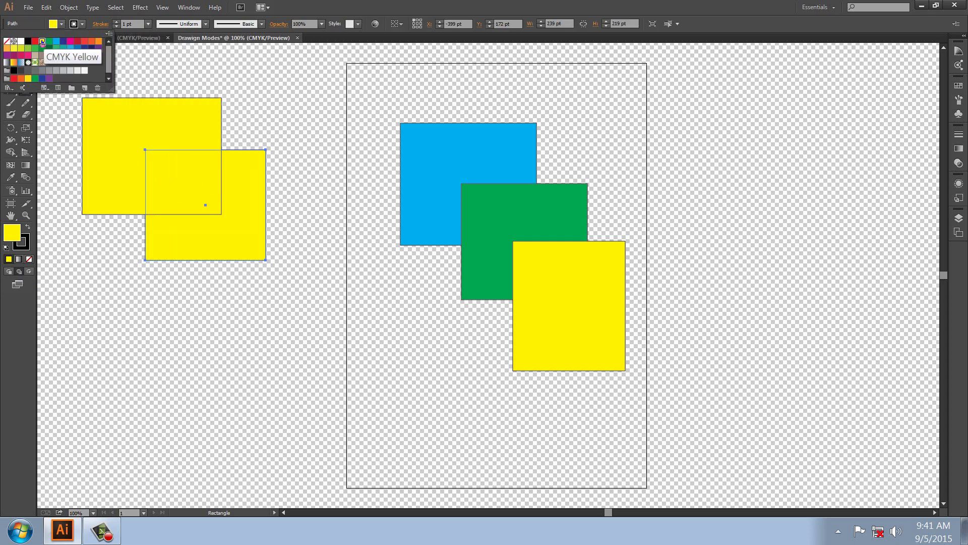
pyautogui.click(35, 40)
pyautogui.press('Escape')
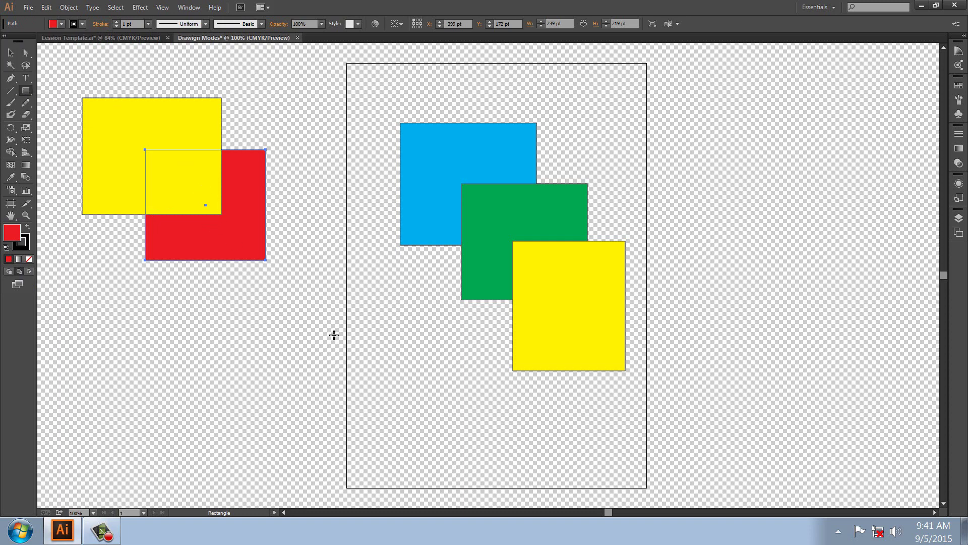
# Draw a third square overlapping the red one and fill it black.
pyautogui.hotkey('ctrl', 'shift', 'a')
pyautogui.moveTo(219, 223); pyautogui.dragTo(329, 335)
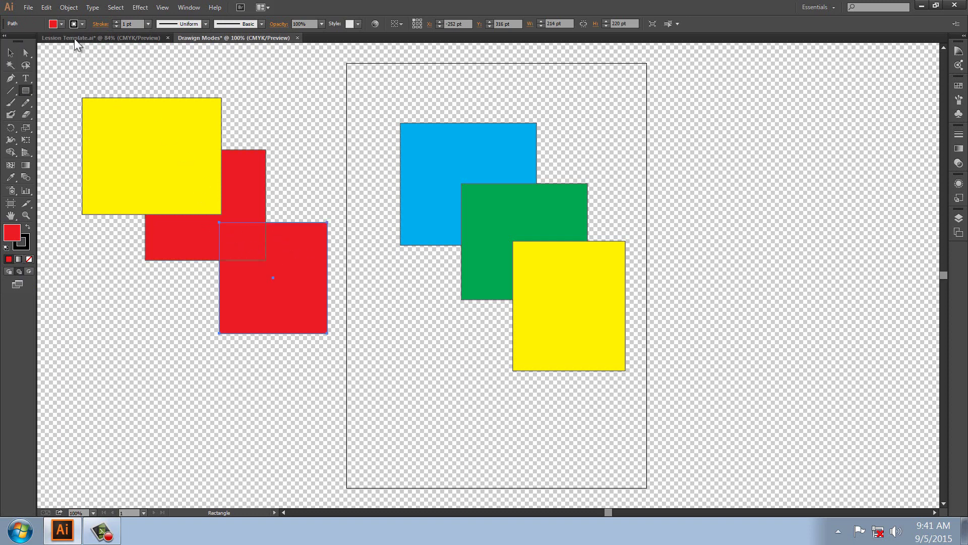
pyautogui.click(62, 23)
pyautogui.click(28, 41)
pyautogui.press('Escape')
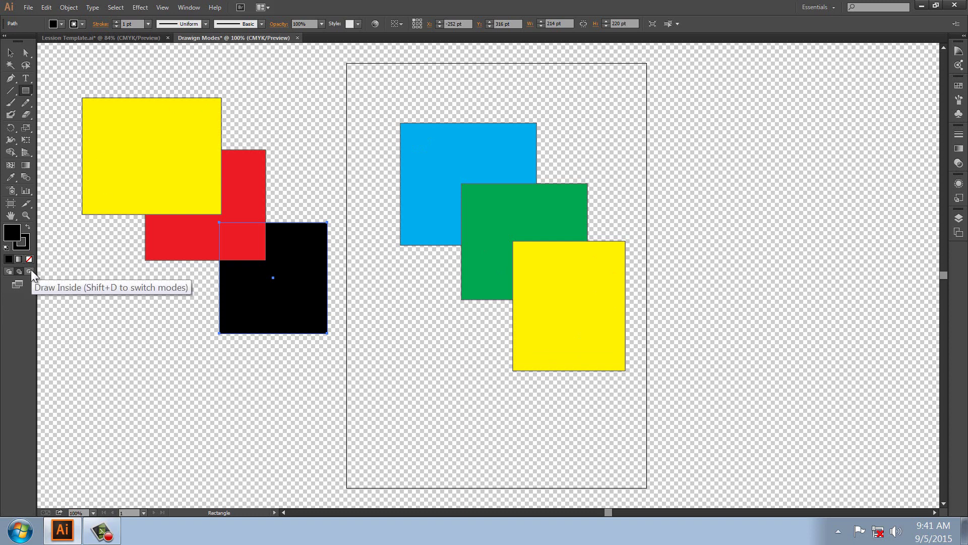
# Pan the canvas left and sketch trial rectangles to the right of the artboard.
pyautogui.click(11, 217)
pyautogui.moveTo(715, 233); pyautogui.dragTo(383, 232)
pyautogui.moveTo(595, 240); pyautogui.dragTo(554, 236)
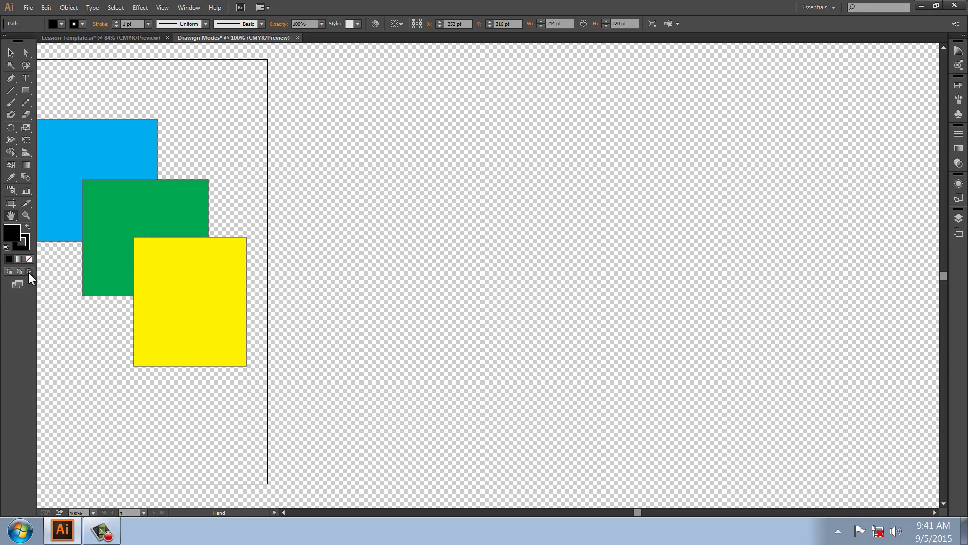
pyautogui.click(26, 91)
pyautogui.moveTo(283, 123)
pyautogui.mouseDown()
pyautogui.moveTo(434, 251)
pyautogui.moveTo(586, 318)
pyautogui.mouseUp()
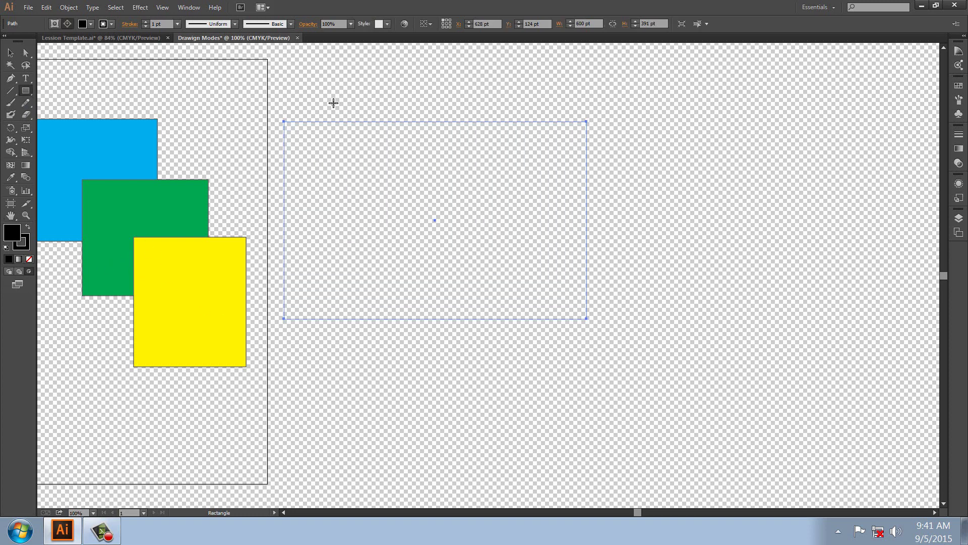
pyautogui.moveTo(333, 103); pyautogui.dragTo(369, 377)
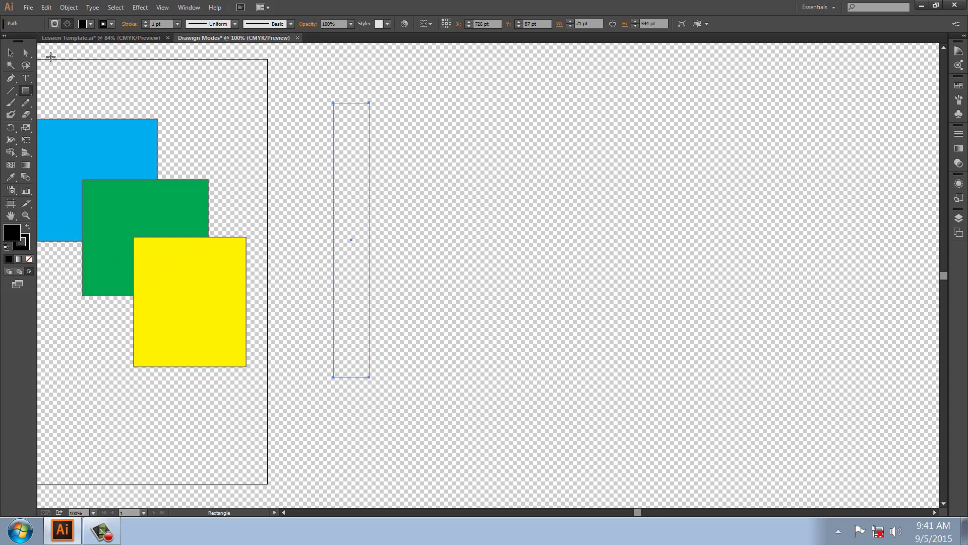
pyautogui.click(10, 52)
pyautogui.click(311, 126)
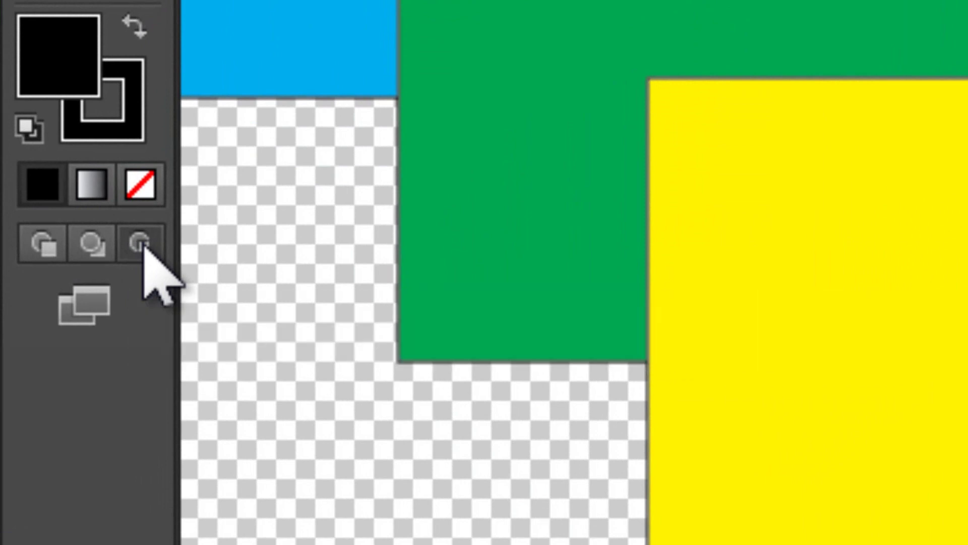
# Draw a wide 739 by 321 pt black rectangle and set Draw Inside mode.
pyautogui.click(140, 245)
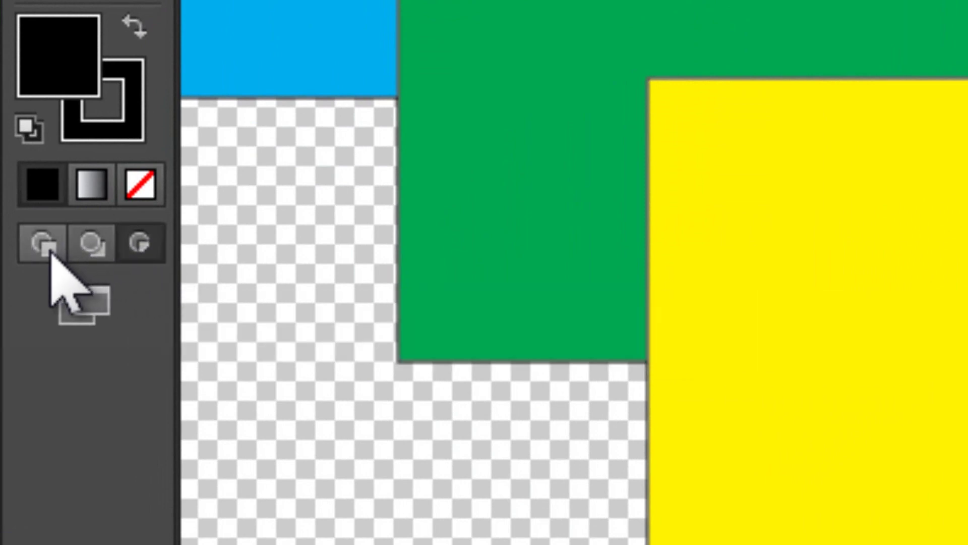
pyautogui.click(51, 254)
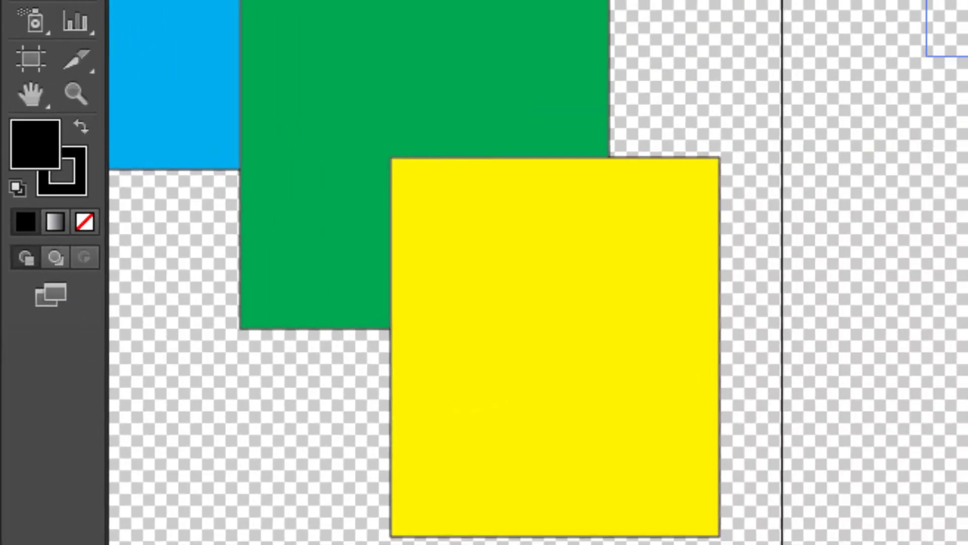
pyautogui.moveTo(316, 113); pyautogui.dragTo(689, 274)
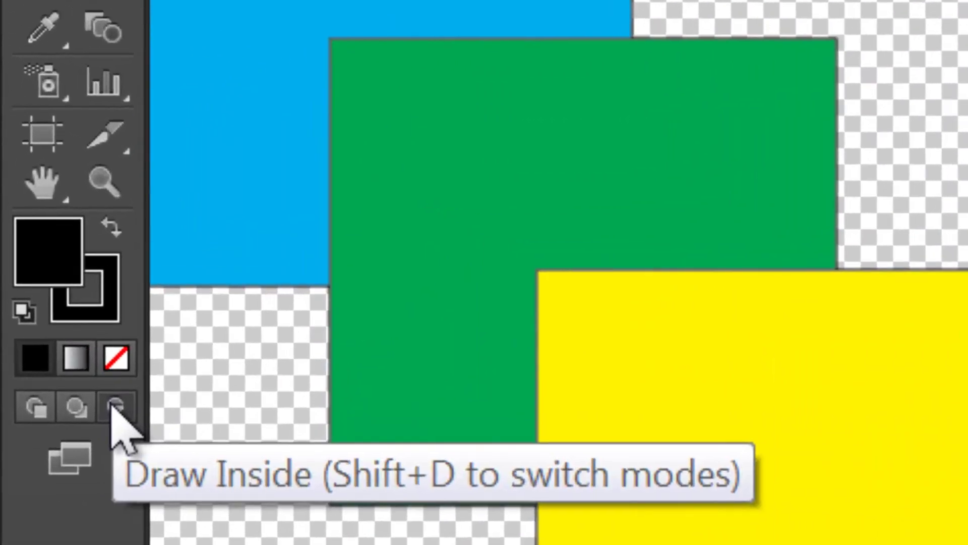
pyautogui.click(71, 337)
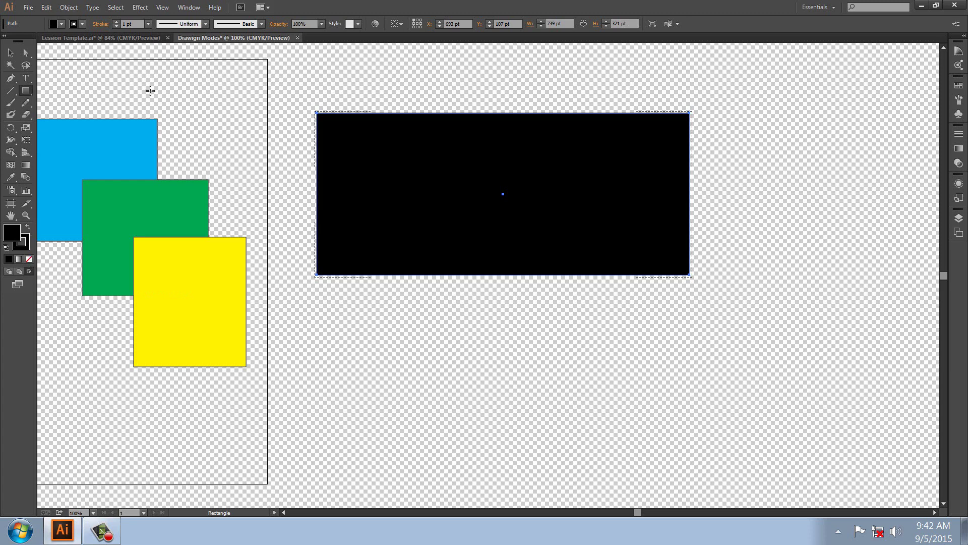
# Fill the wide rectangle CMYK Yellow and draw a black vertical stripe inside it.
pyautogui.click(61, 24)
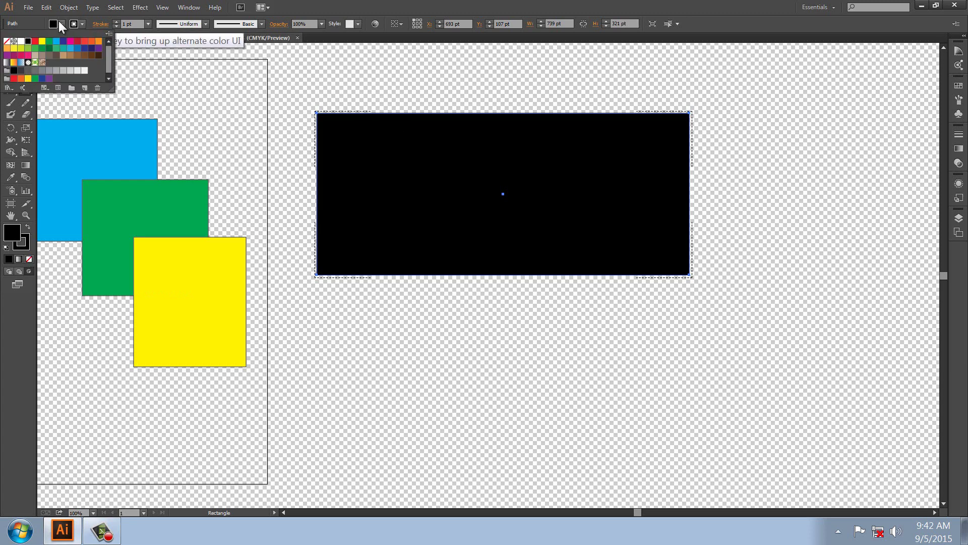
pyautogui.click(42, 42)
pyautogui.moveTo(352, 85)
pyautogui.mouseDown()
pyautogui.moveTo(400, 175)
pyautogui.moveTo(387, 321)
pyautogui.mouseUp()
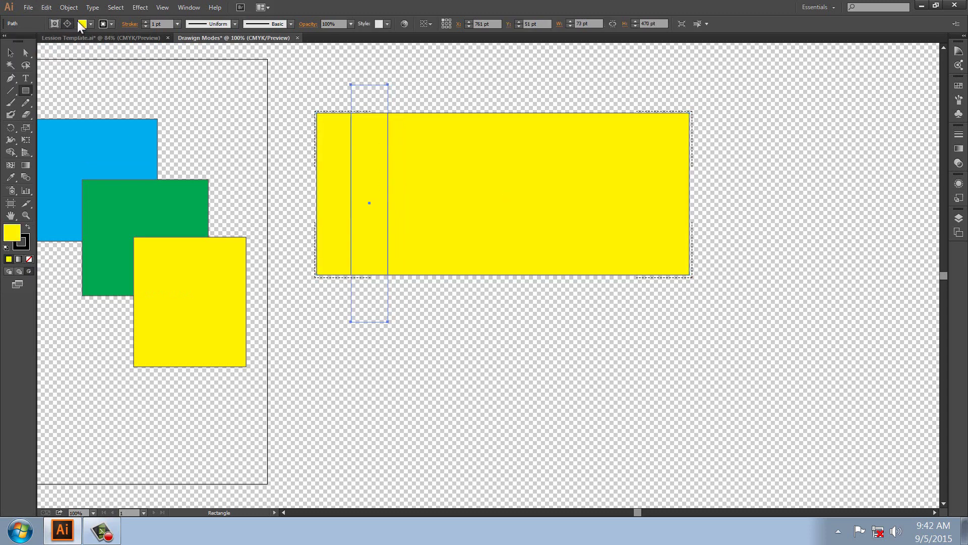
pyautogui.click(81, 24)
pyautogui.click(28, 40)
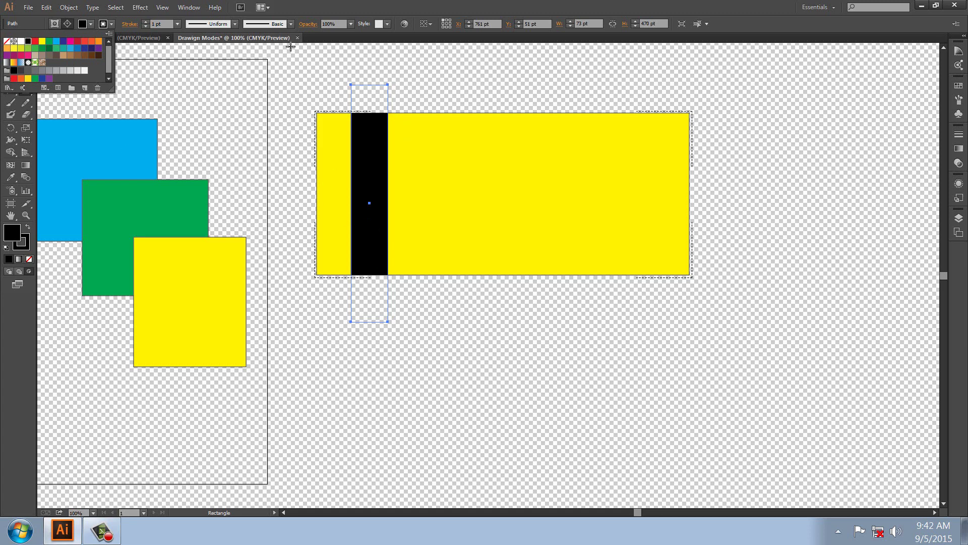
pyautogui.press('Escape')
# Draw a large ellipse over the rectangle's right end and rotate it into a sweeping curve.
pyautogui.moveTo(25, 90); pyautogui.dragTo(71, 116)
pyautogui.moveTo(489, 64)
pyautogui.mouseDown()
pyautogui.moveTo(512, 87)
pyautogui.moveTo(796, 203)
pyautogui.moveTo(869, 232)
pyautogui.moveTo(871, 215)
pyautogui.mouseUp()
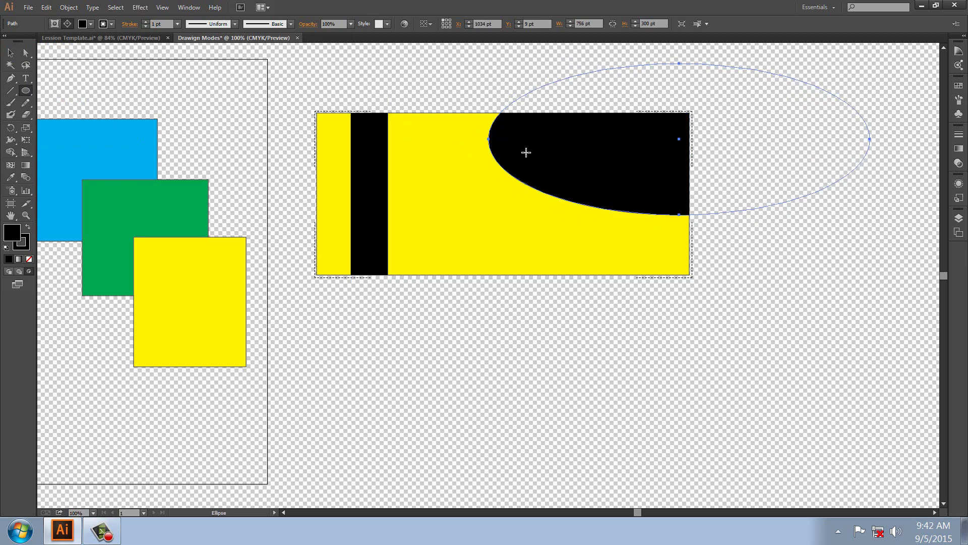
pyautogui.click(10, 52)
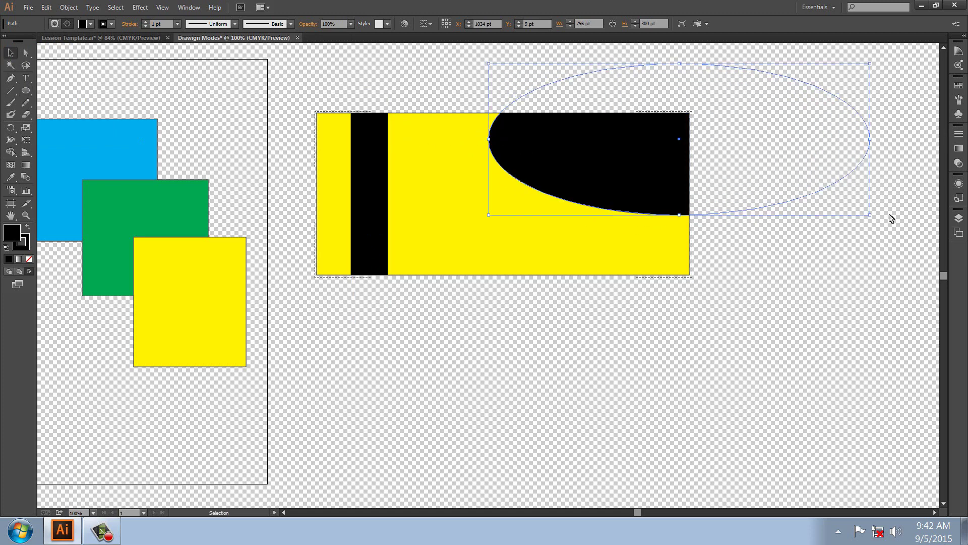
pyautogui.moveTo(874, 216); pyautogui.dragTo(754, 261)
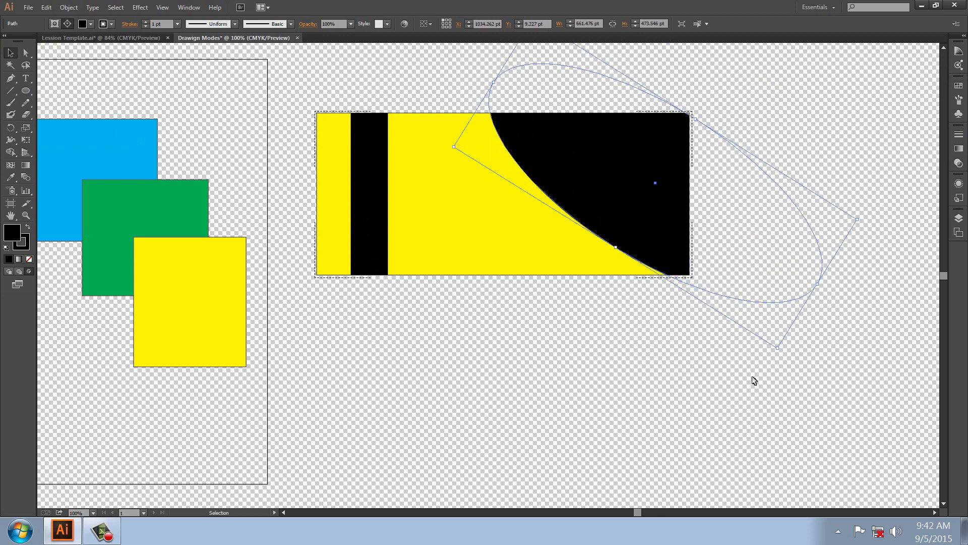
pyautogui.click(406, 76)
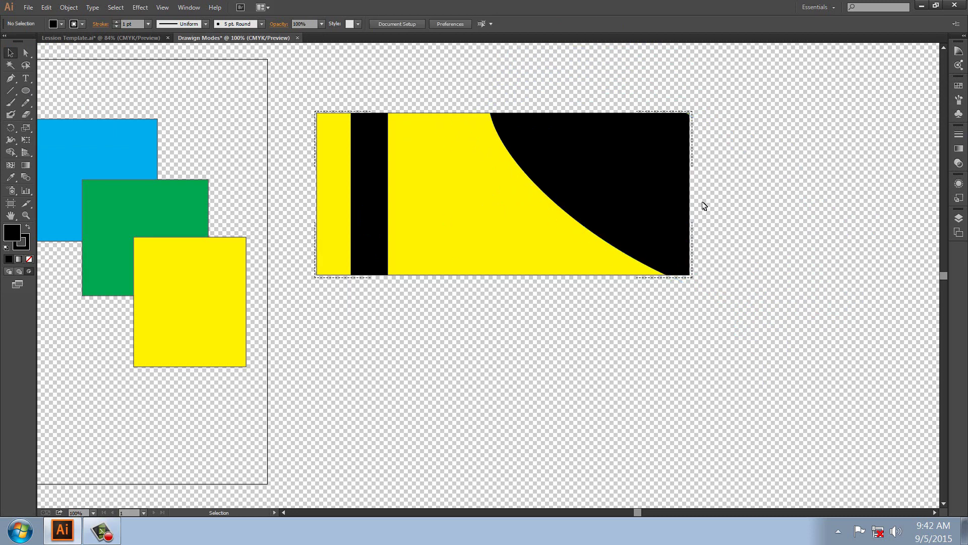
# Discard the stray empty text object below the rectangle and return to Draw Normal mode.
pyautogui.click(26, 80)
pyautogui.click(463, 400)
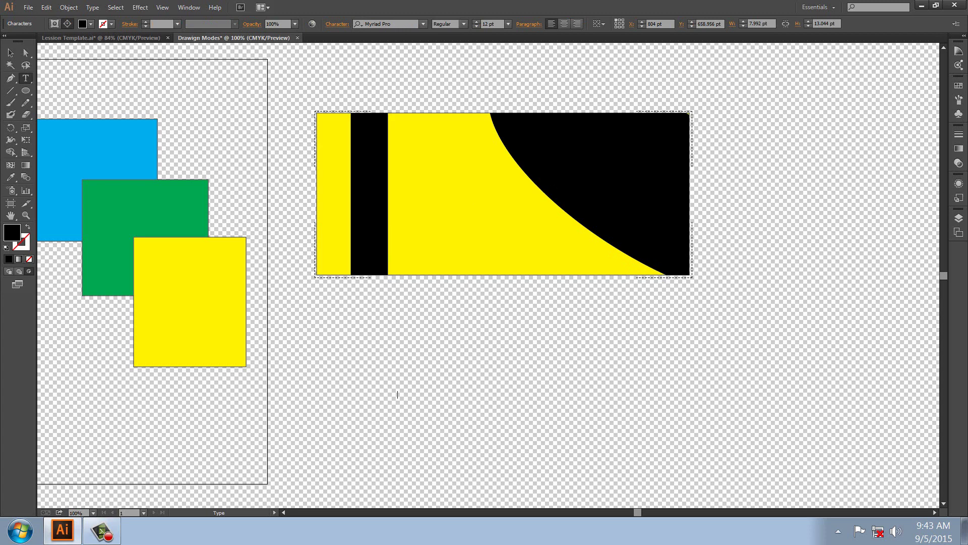
pyautogui.click(10, 52)
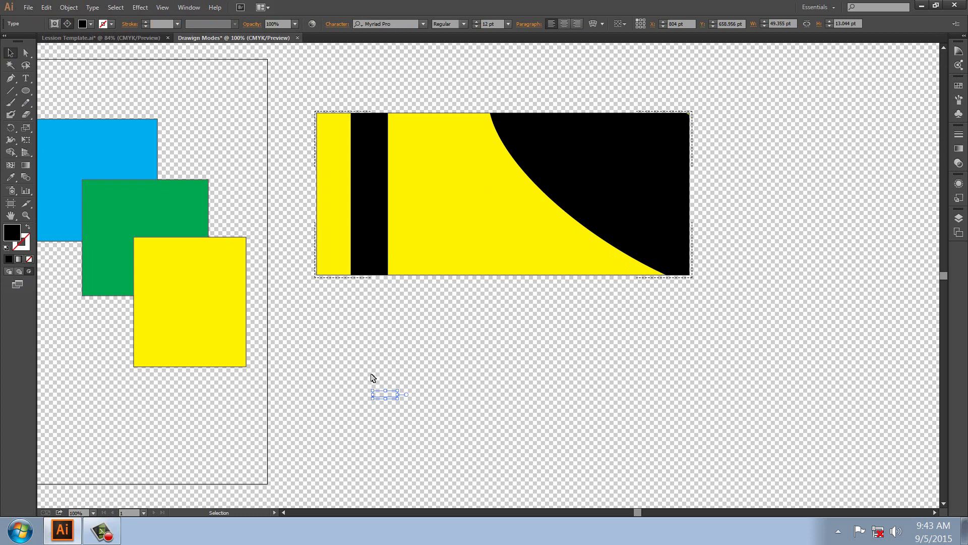
pyautogui.click(402, 403)
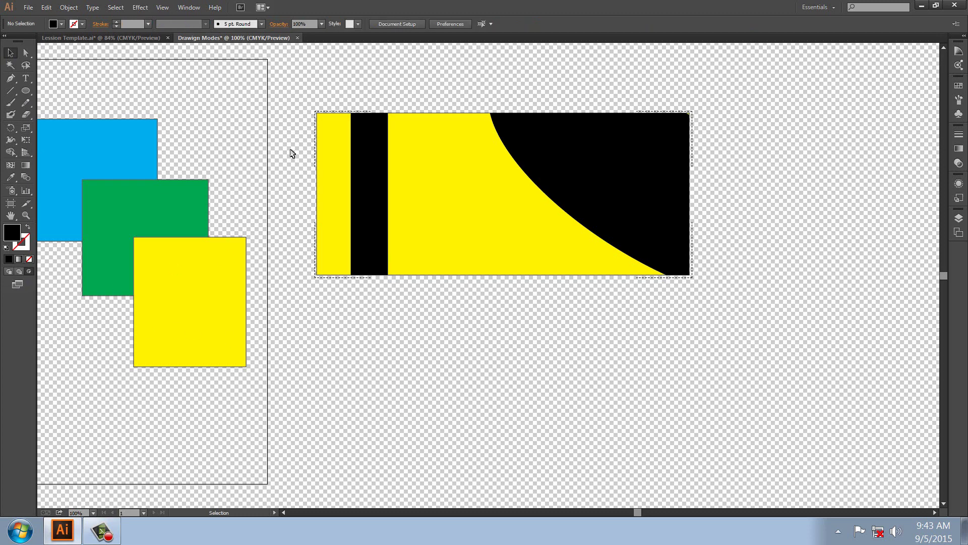
pyautogui.click(10, 271)
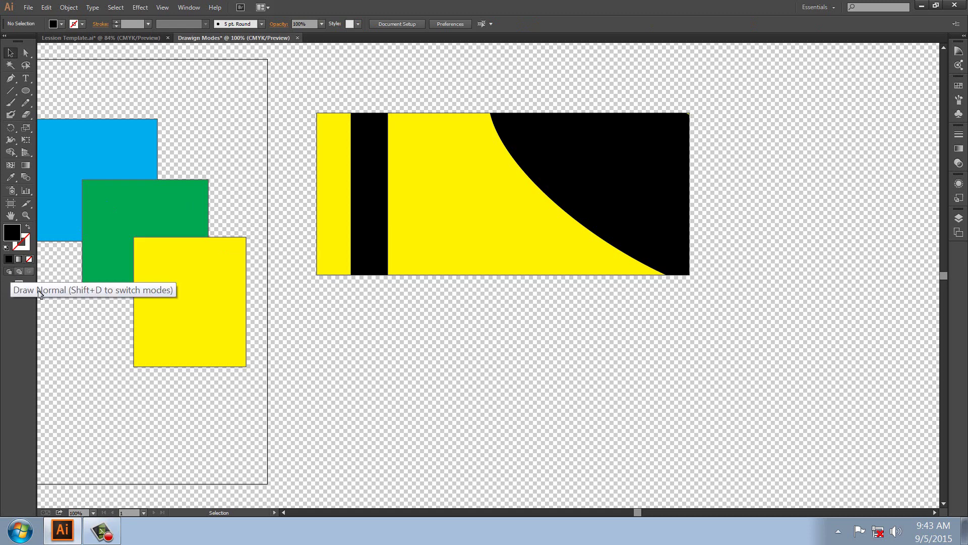
pyautogui.click(25, 79)
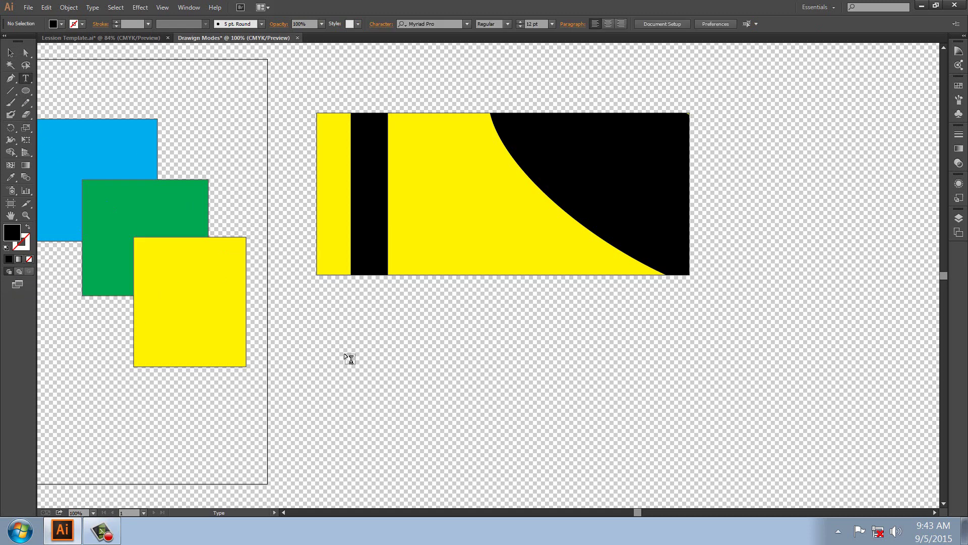
# Set the DIGITAL text to 250 pt Myriad Pro Black Condensed.
pyautogui.click(388, 412)
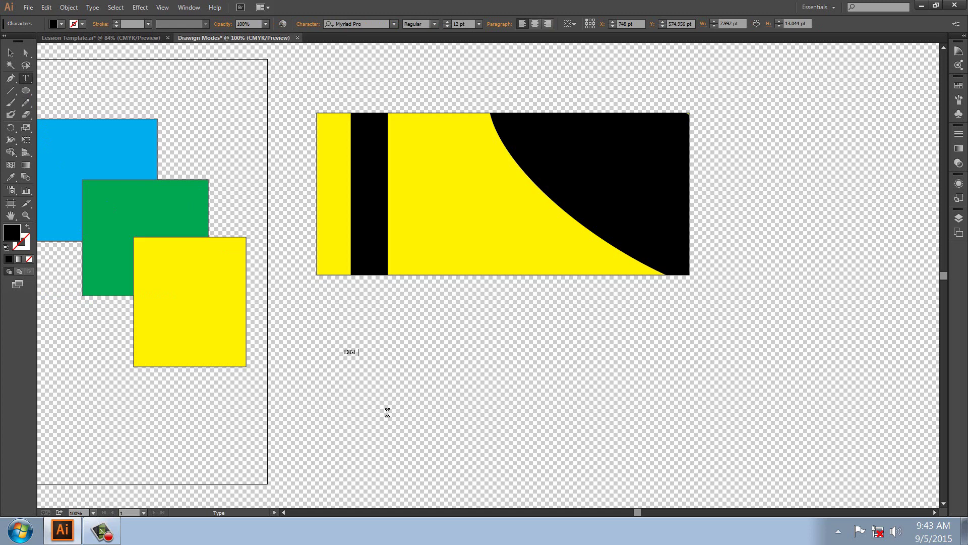
pyautogui.click(10, 52)
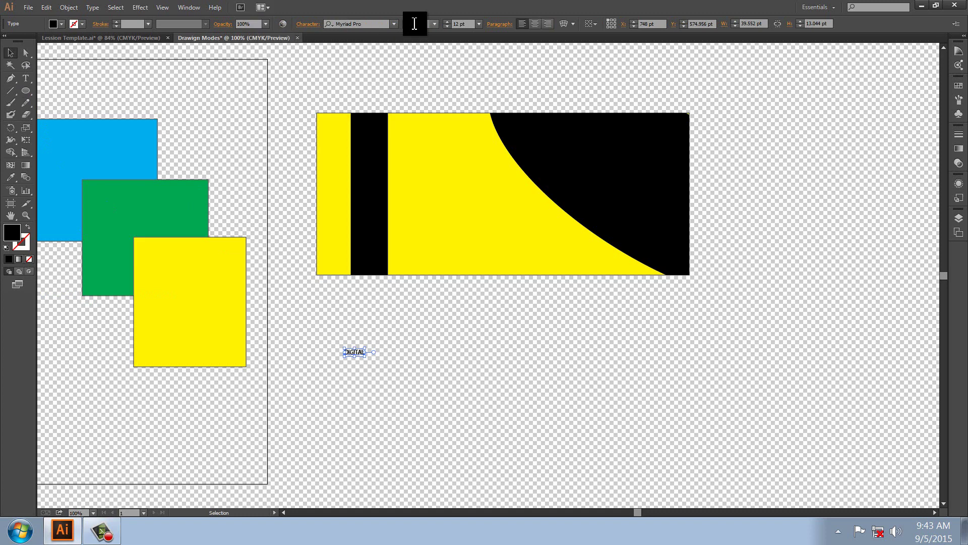
pyautogui.click(479, 24)
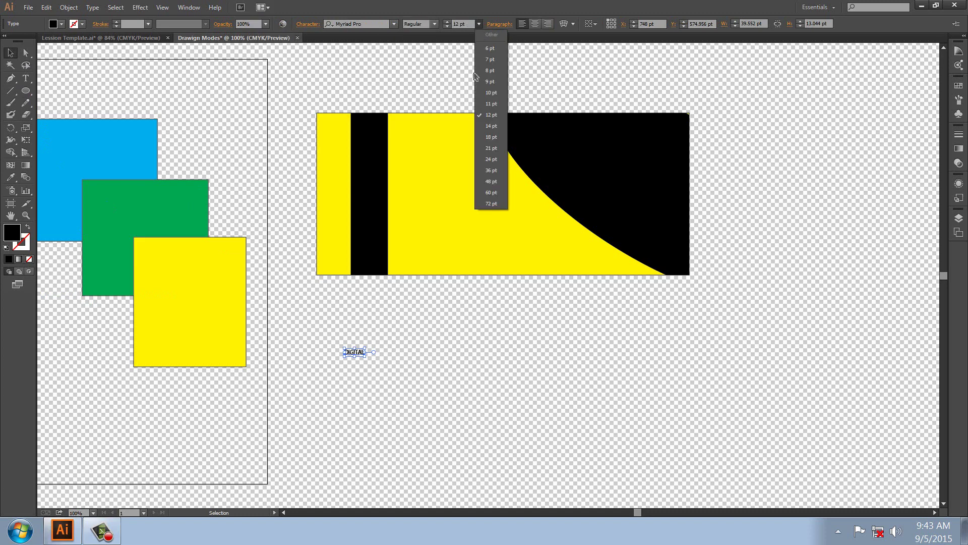
pyautogui.click(491, 204)
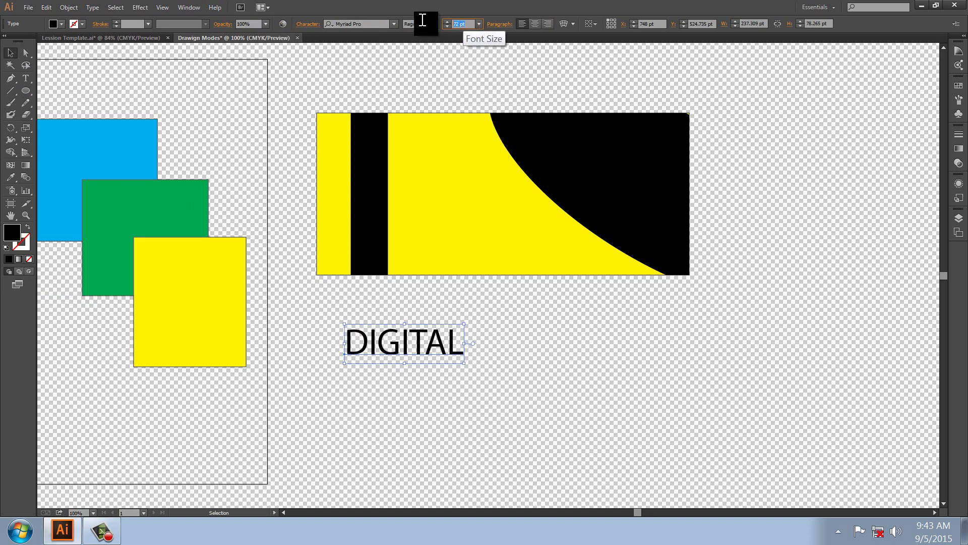
pyautogui.write('250')
pyautogui.press('Return')
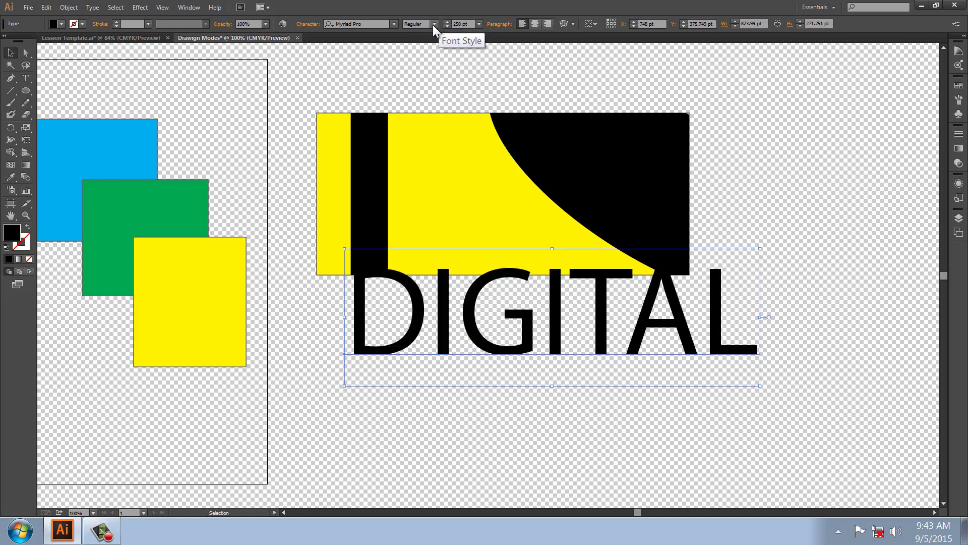
pyautogui.click(433, 25)
pyautogui.click(431, 123)
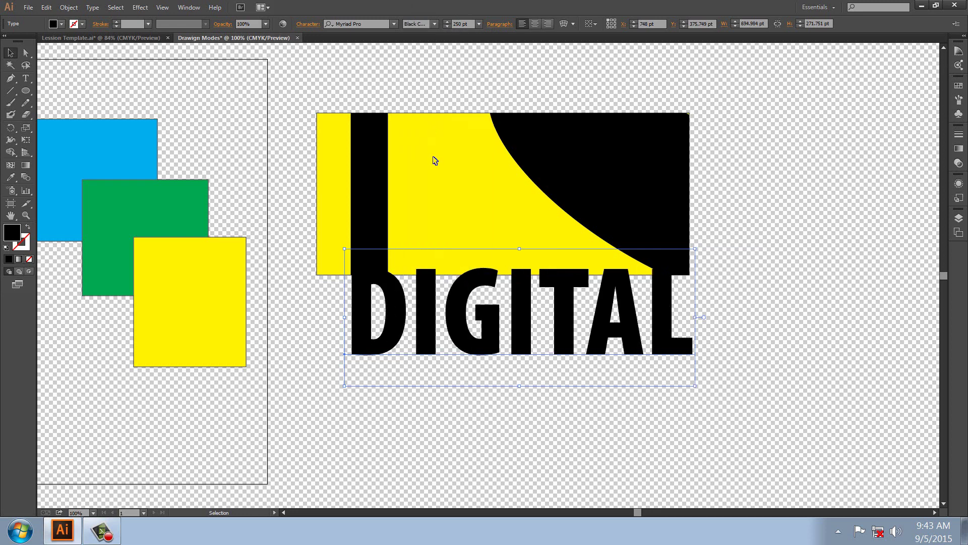
# Move DIGITAL below the yellow-and-black rectangle and colour it red.
pyautogui.scroll(-3, 484, 387)
pyautogui.moveTo(383, 164); pyautogui.dragTo(393, 273)
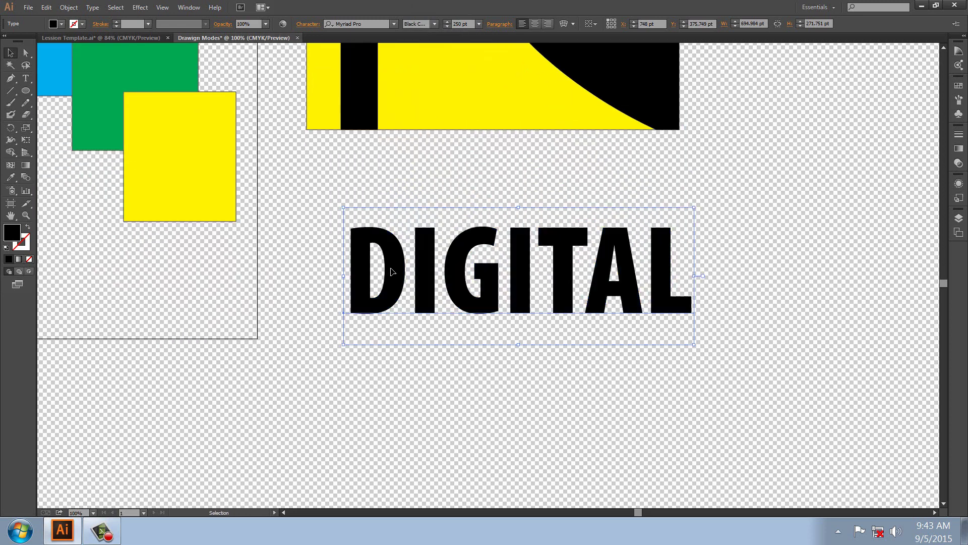
pyautogui.click(53, 24)
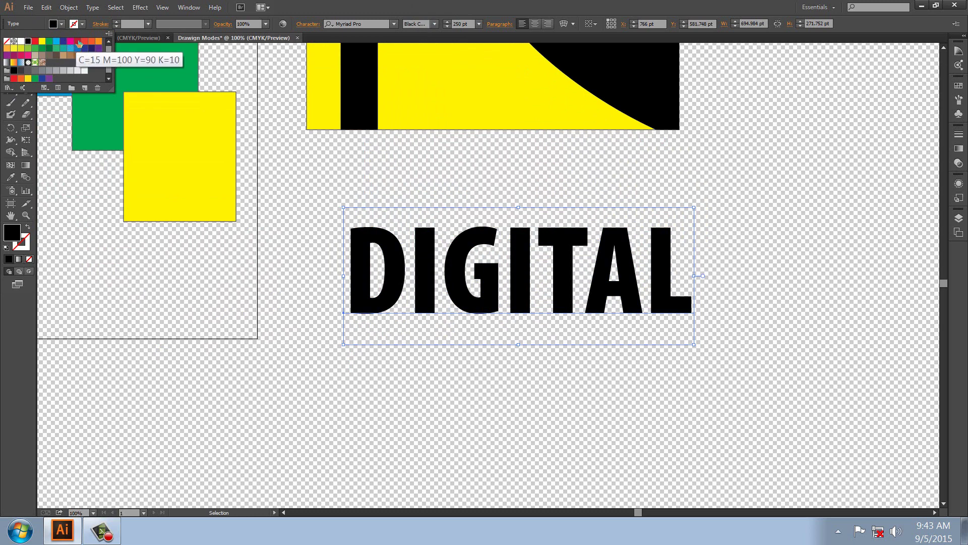
pyautogui.click(78, 42)
pyautogui.click(323, 235)
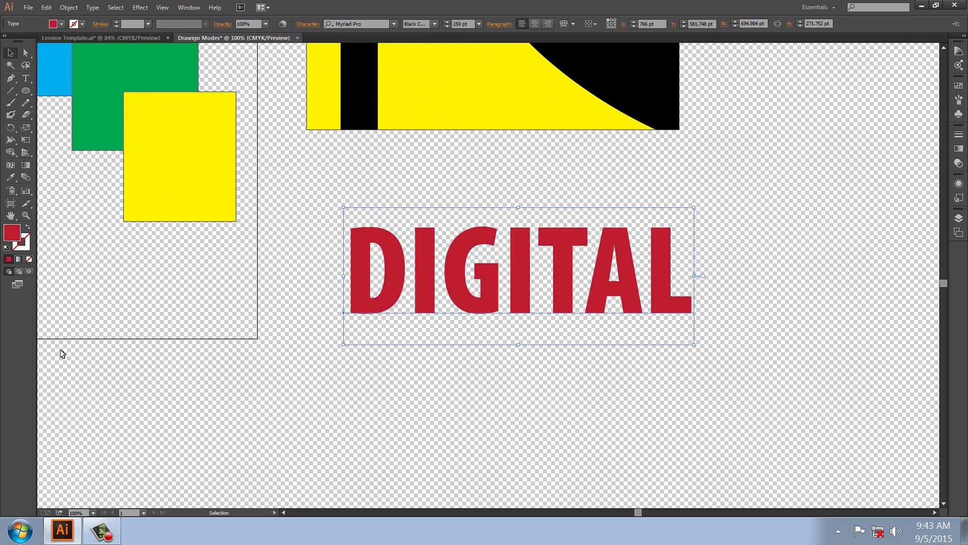
# Use Draw Inside on DIGITAL to add a thin white strip across the letters.
pyautogui.click(28, 272)
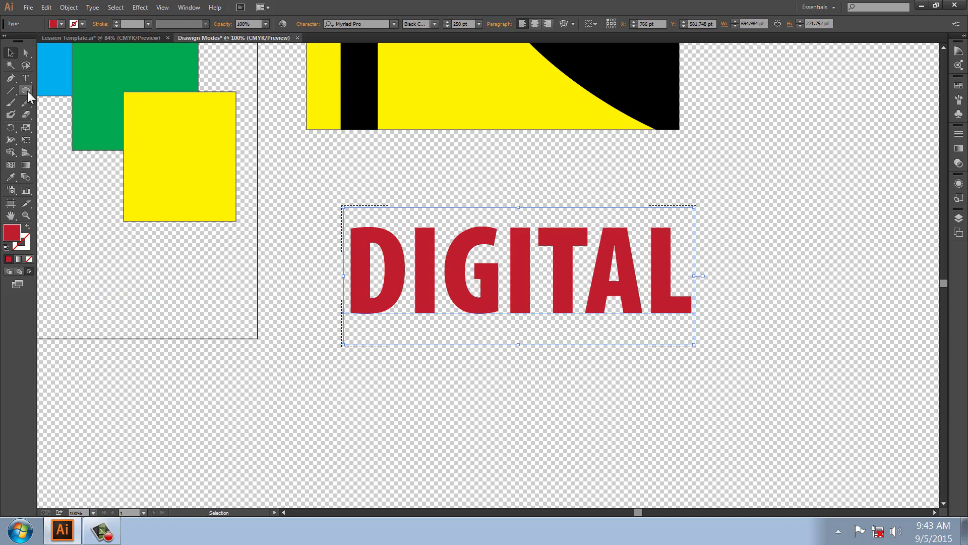
pyautogui.moveTo(28, 91); pyautogui.dragTo(49, 89)
pyautogui.moveTo(307, 248); pyautogui.dragTo(742, 252)
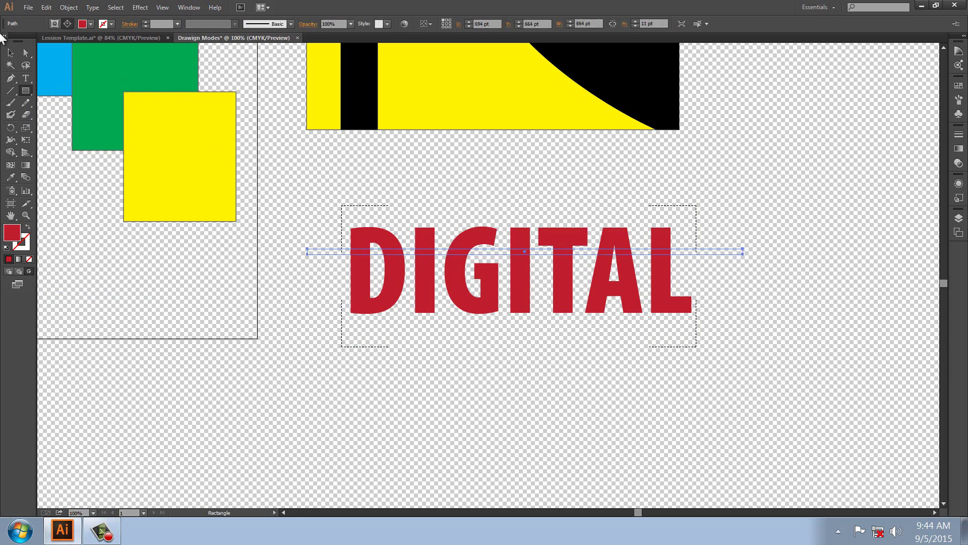
pyautogui.click(92, 24)
pyautogui.click(21, 41)
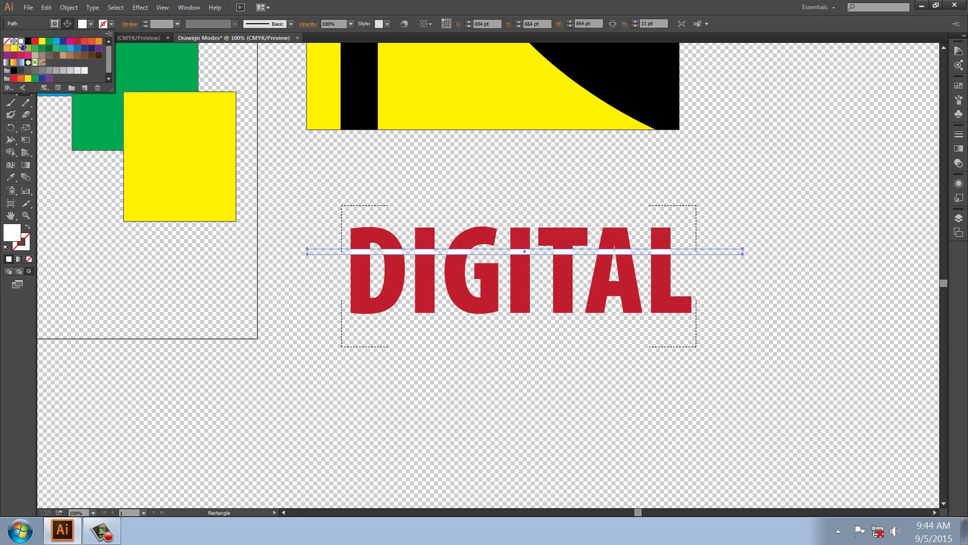
pyautogui.click(10, 53)
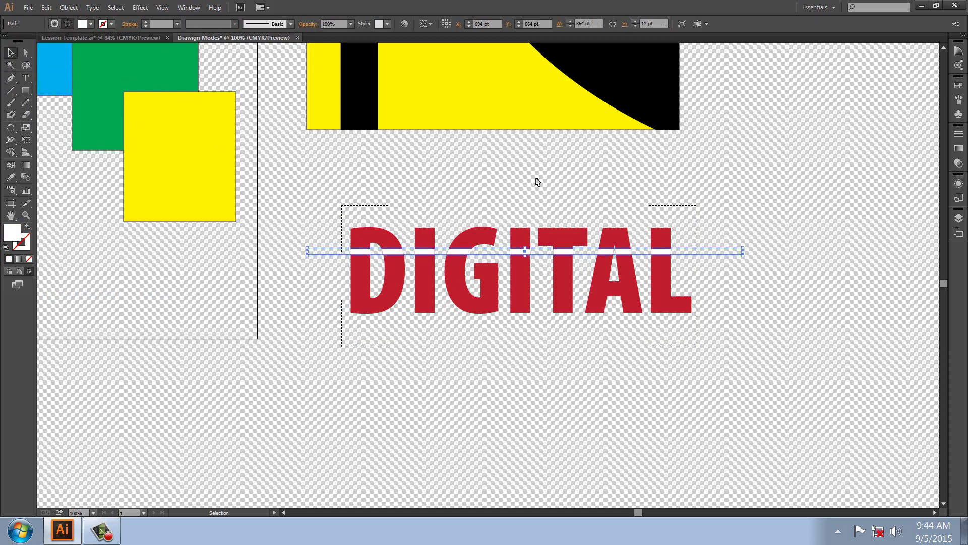
pyautogui.click(634, 255)
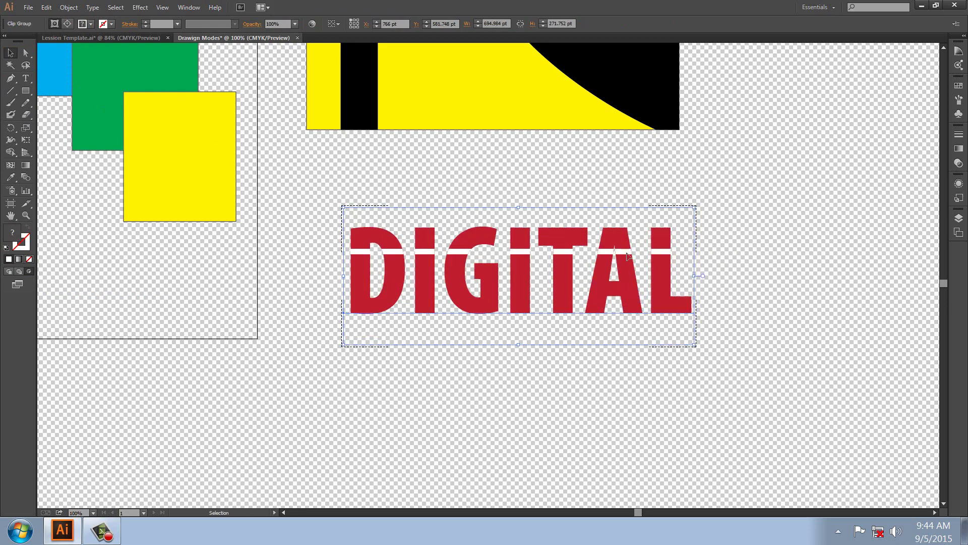
# Add thin yellow and black strips lower across DIGITAL, then deselect everything.
pyautogui.click(25, 91)
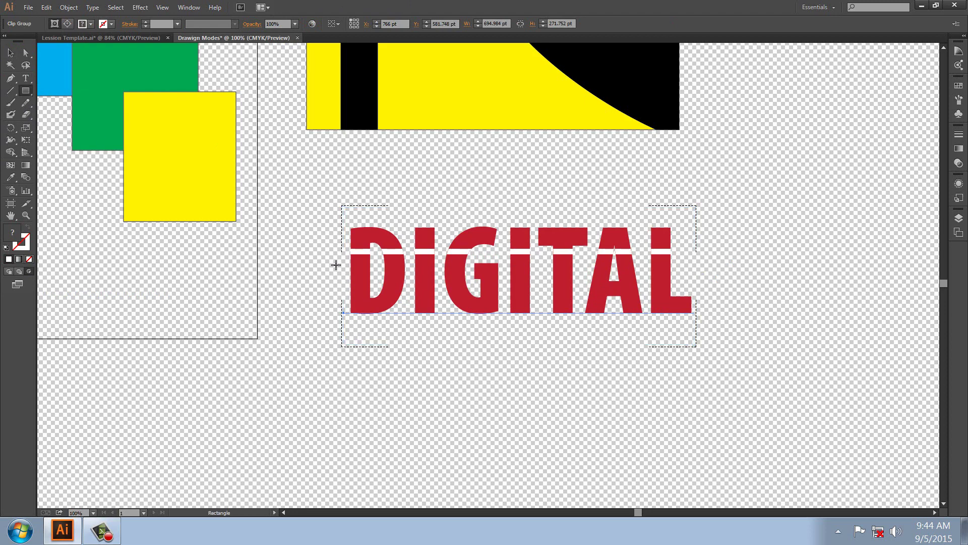
pyautogui.moveTo(336, 265); pyautogui.dragTo(701, 271)
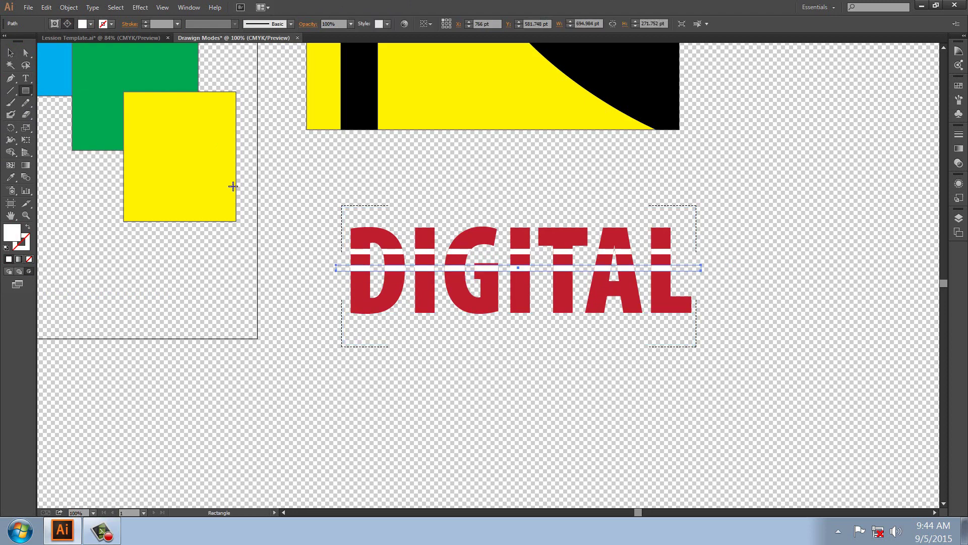
pyautogui.click(82, 24)
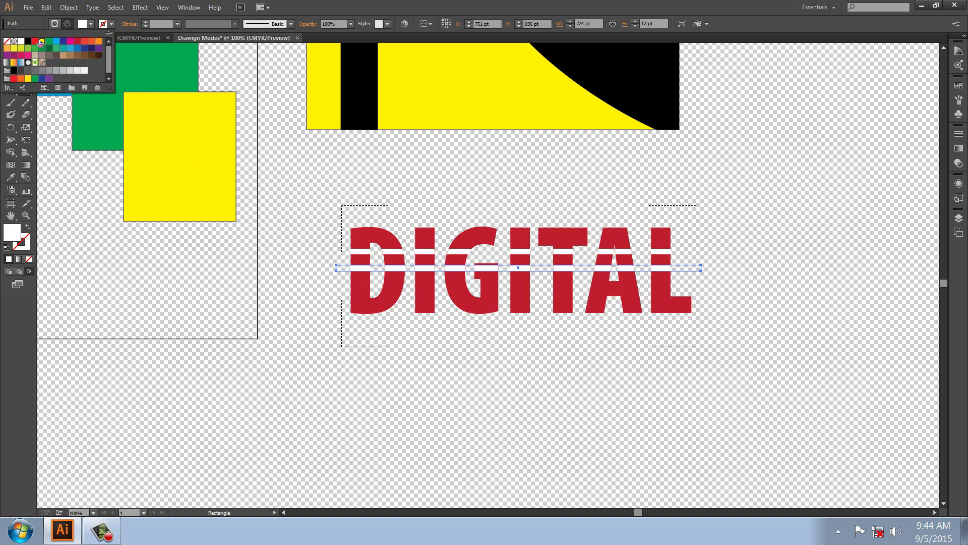
pyautogui.click(41, 41)
pyautogui.click(324, 283)
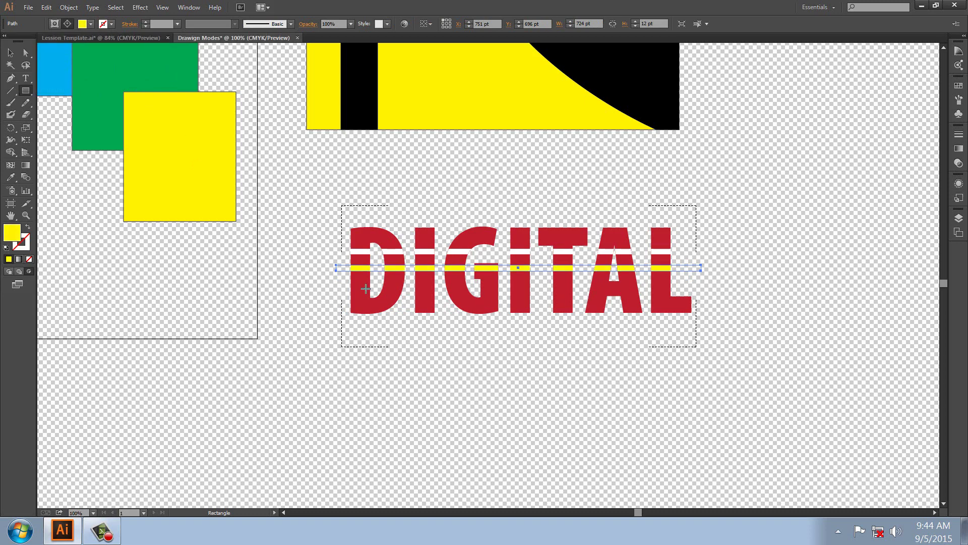
pyautogui.moveTo(328, 288); pyautogui.dragTo(710, 293)
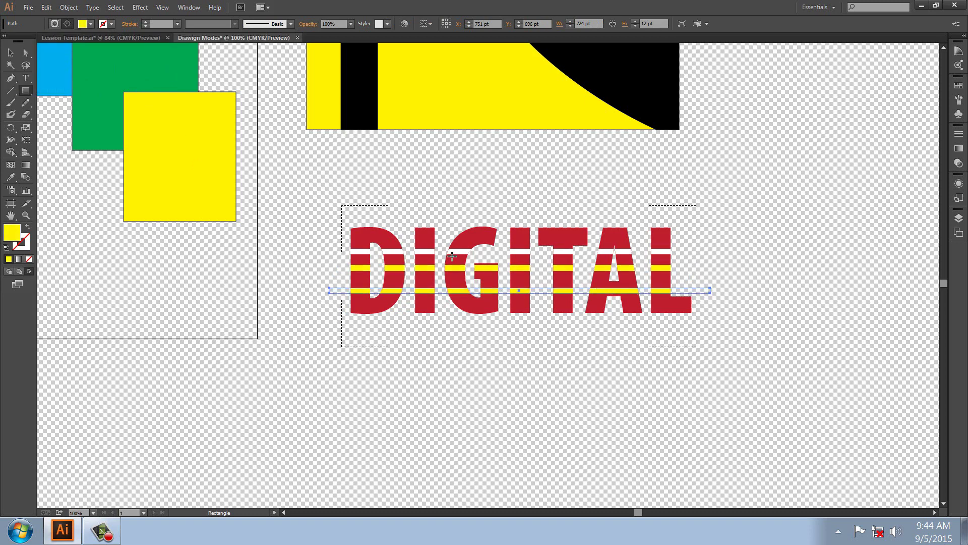
pyautogui.click(82, 24)
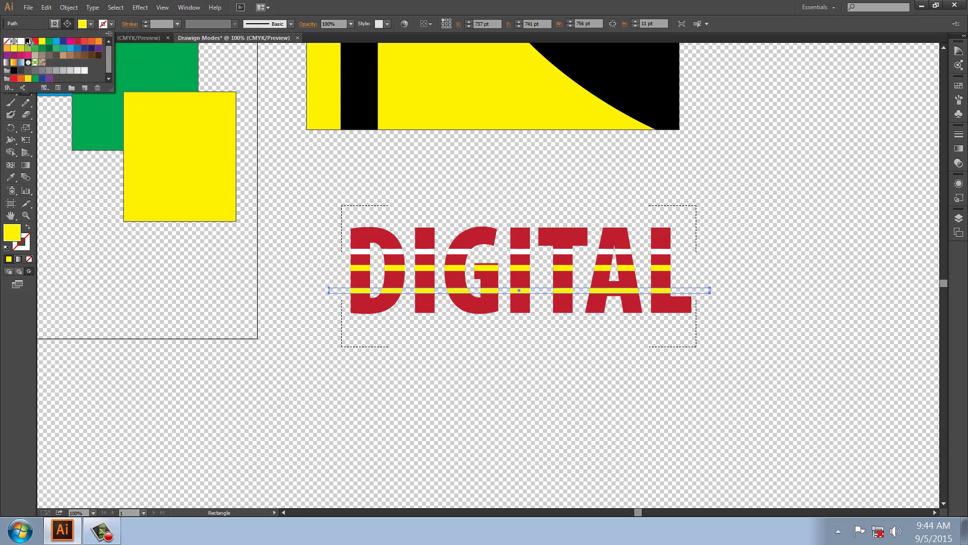
pyautogui.click(30, 43)
pyautogui.click(10, 53)
pyautogui.click(201, 279)
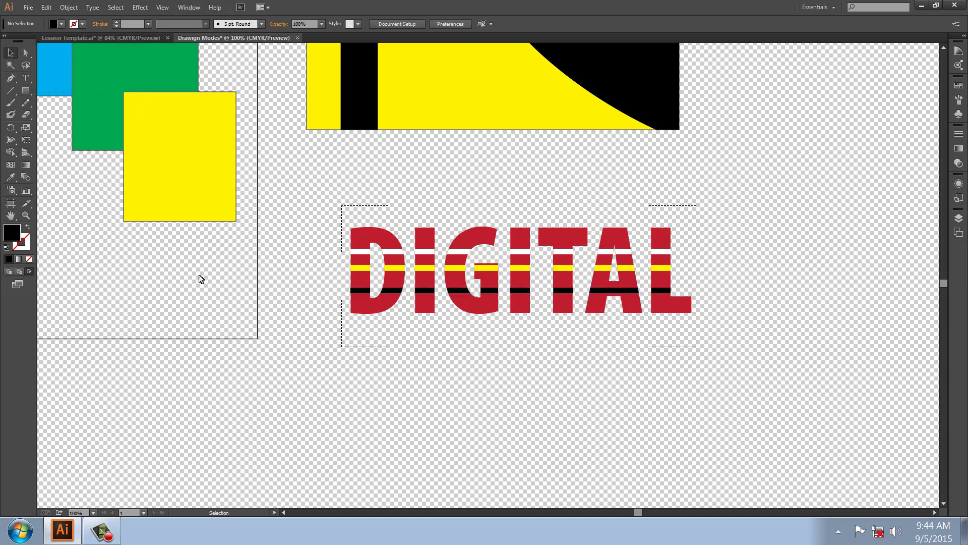
pyautogui.click(162, 7)
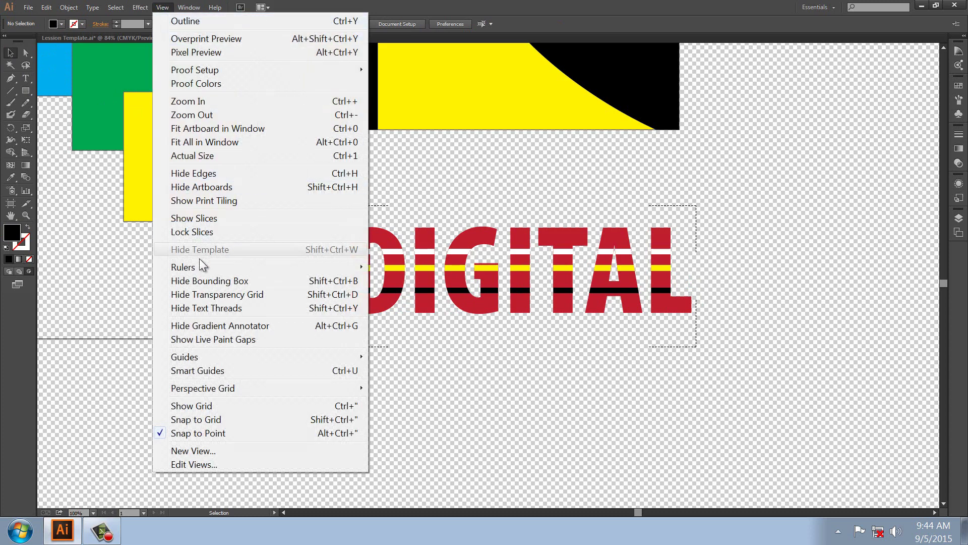
# Hide the transparency grid and switch the drawing mode back to Draw Normal.
pyautogui.click(200, 295)
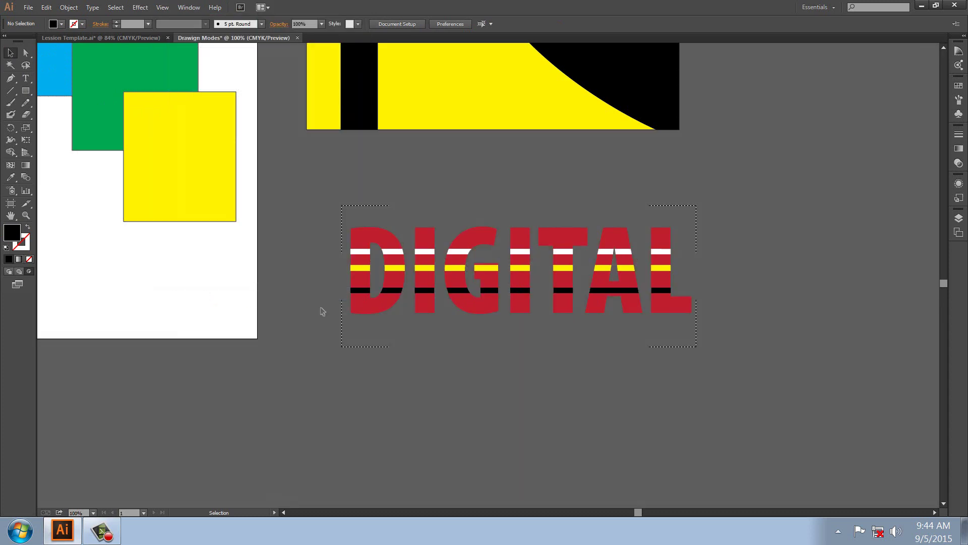
pyautogui.moveTo(409, 339); pyautogui.dragTo(544, 353)
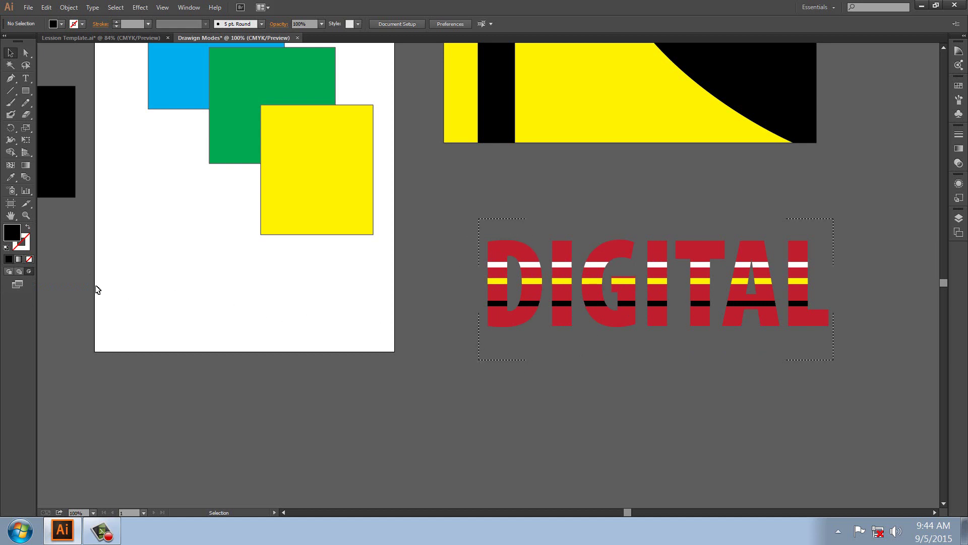
pyautogui.click(10, 271)
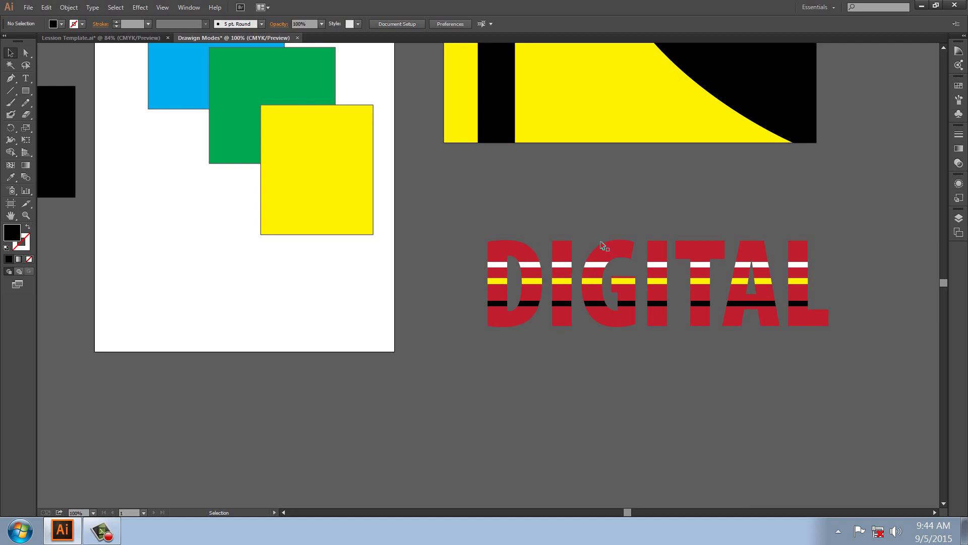
pyautogui.press('space')
pyautogui.moveTo(303, 281); pyautogui.dragTo(522, 290)
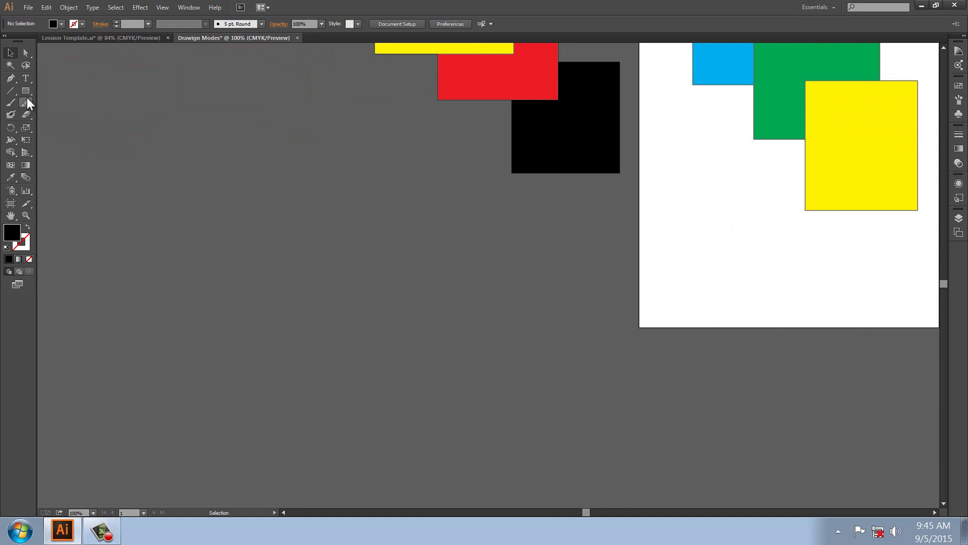
# Draw a black circle and place 1919452.jpg from Personal (E:) > Flowers-Best over it.
pyautogui.moveTo(26, 91); pyautogui.dragTo(56, 114)
pyautogui.moveTo(131, 161); pyautogui.dragTo(296, 318)
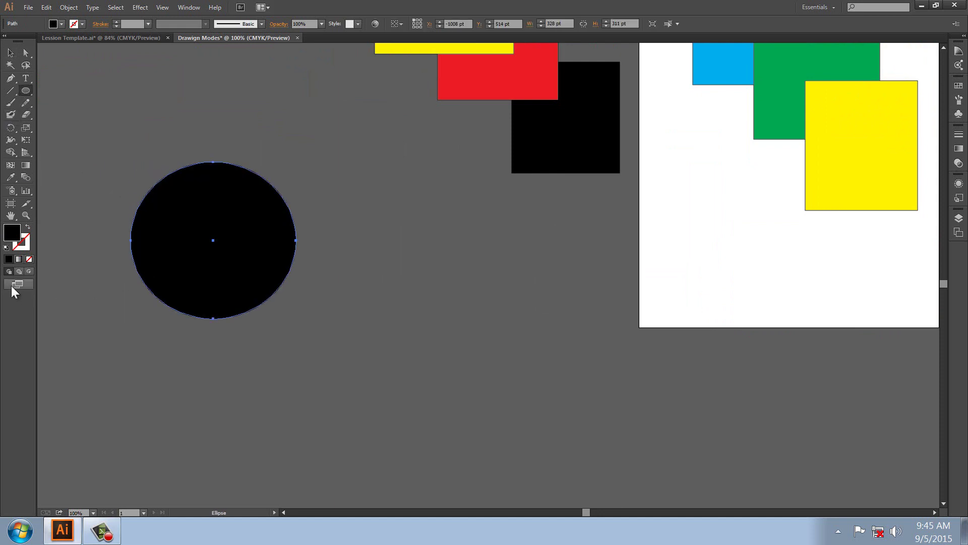
pyautogui.click(28, 7)
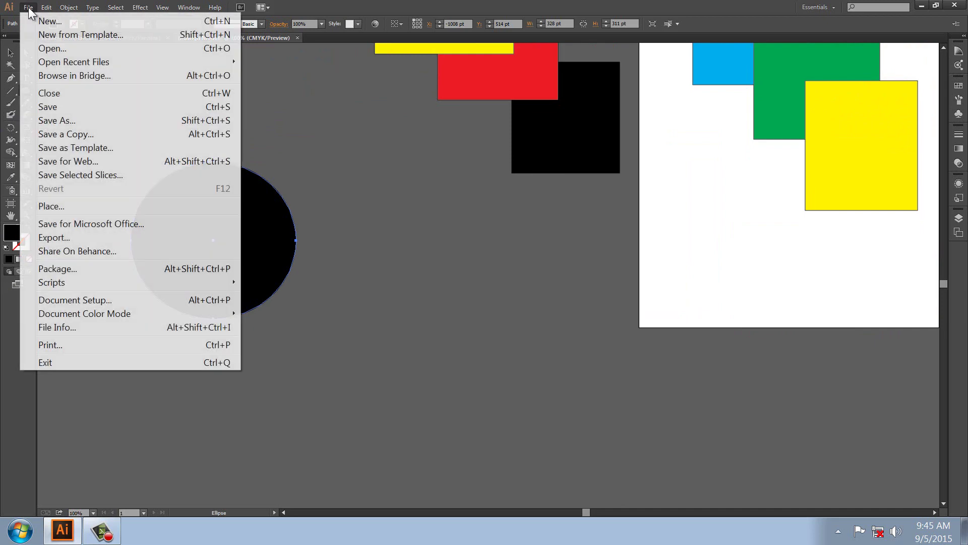
pyautogui.click(43, 207)
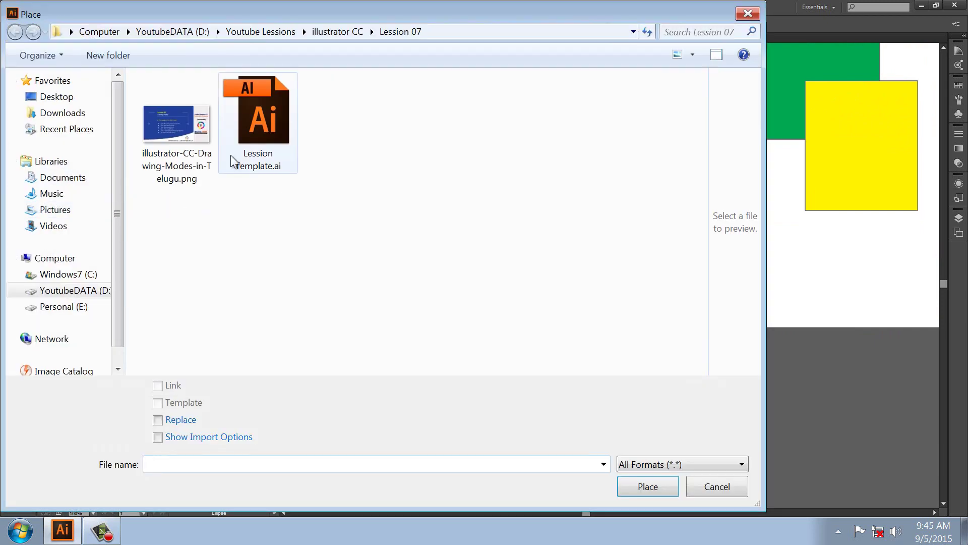
pyautogui.click(73, 311)
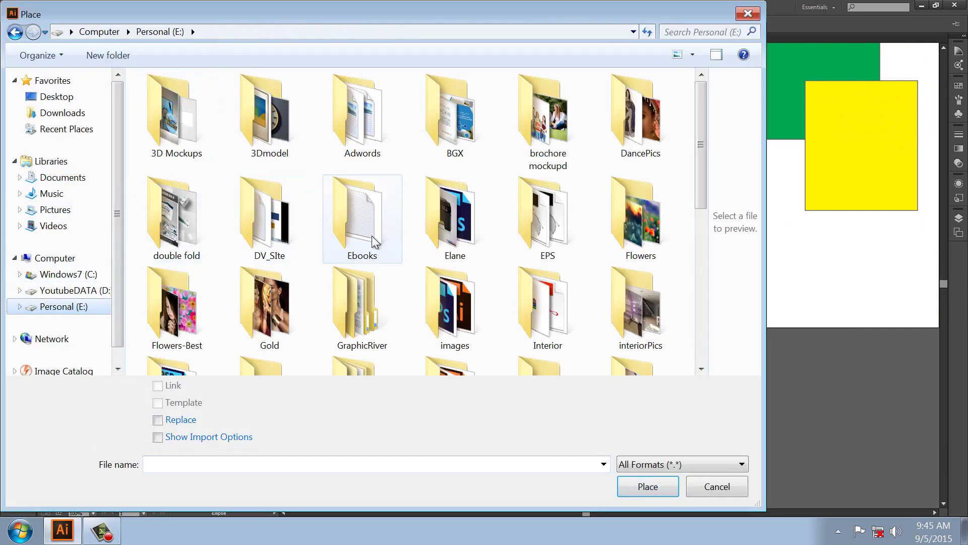
pyautogui.click(188, 316)
pyautogui.doubleClick(188, 316)
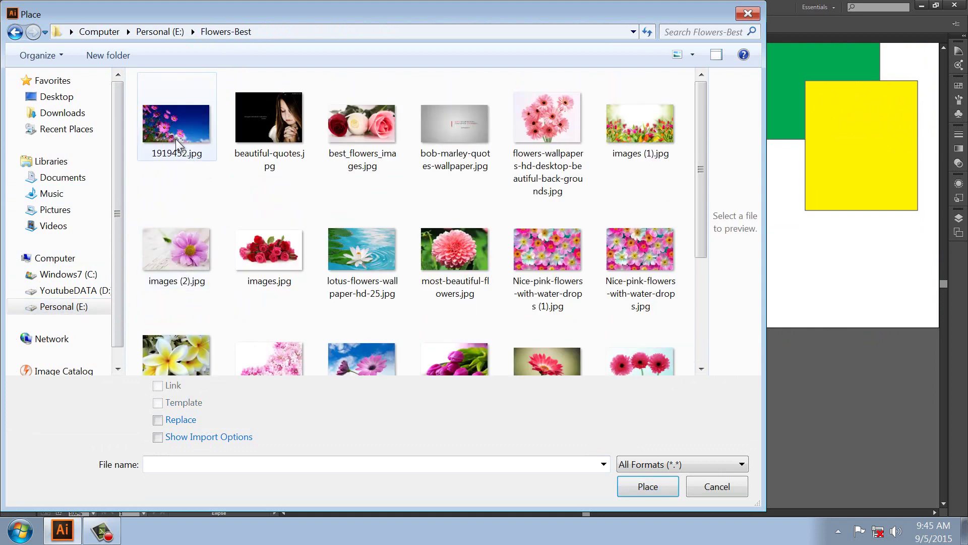
pyautogui.click(174, 146)
pyautogui.click(648, 487)
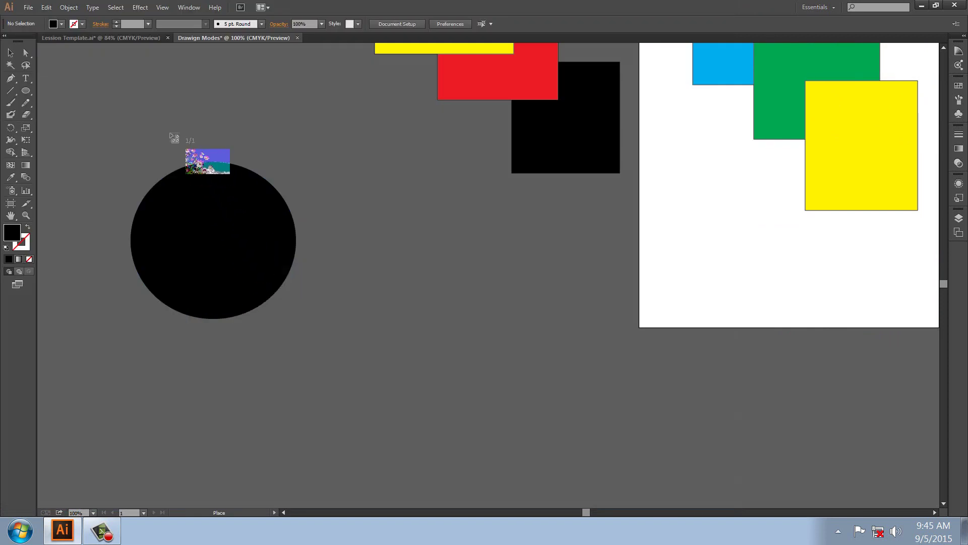
pyautogui.moveTo(153, 106); pyautogui.dragTo(566, 449)
# Move the placed flower photo down and to the right, then deselect it.
pyautogui.click(25, 90)
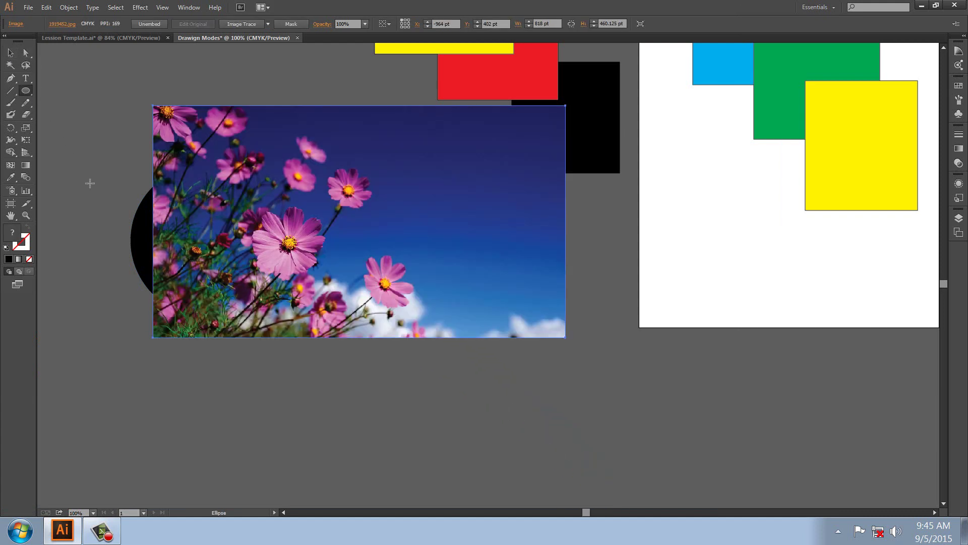
pyautogui.click(65, 138)
pyautogui.click(506, 283)
pyautogui.click(10, 53)
pyautogui.moveTo(288, 209); pyautogui.dragTo(329, 233)
pyautogui.click(535, 392)
pyautogui.moveTo(689, 405); pyautogui.dragTo(447, 241)
# Draw a new black circle on the canvas.
pyautogui.click(26, 90)
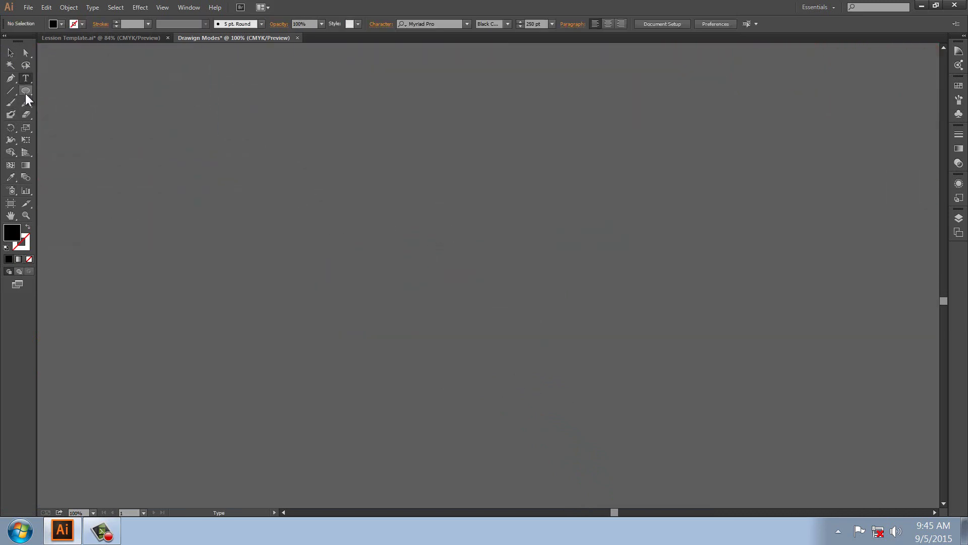
pyautogui.moveTo(151, 154); pyautogui.dragTo(380, 369)
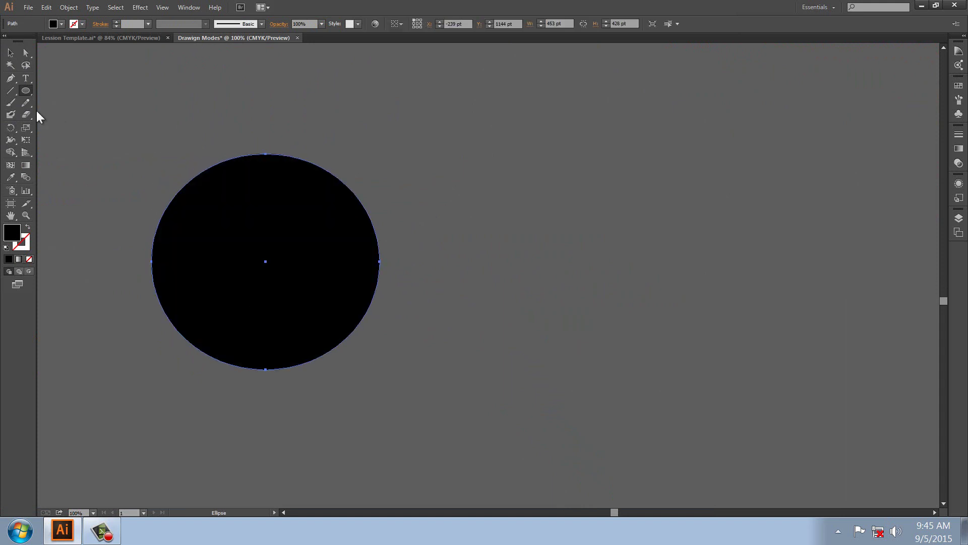
pyautogui.click(10, 53)
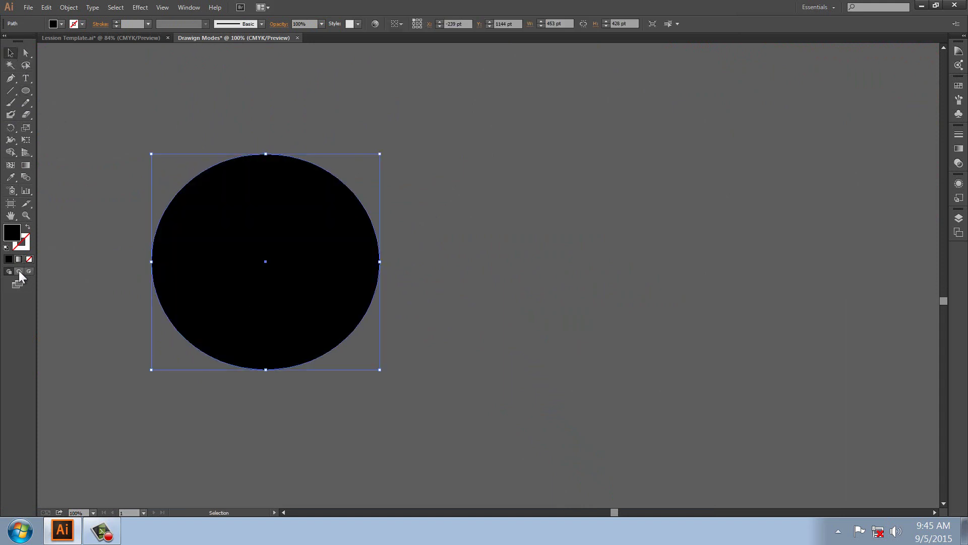
# Place images (2).jpg behind the circle so the circle overlaps its corner.
pyautogui.click(28, 7)
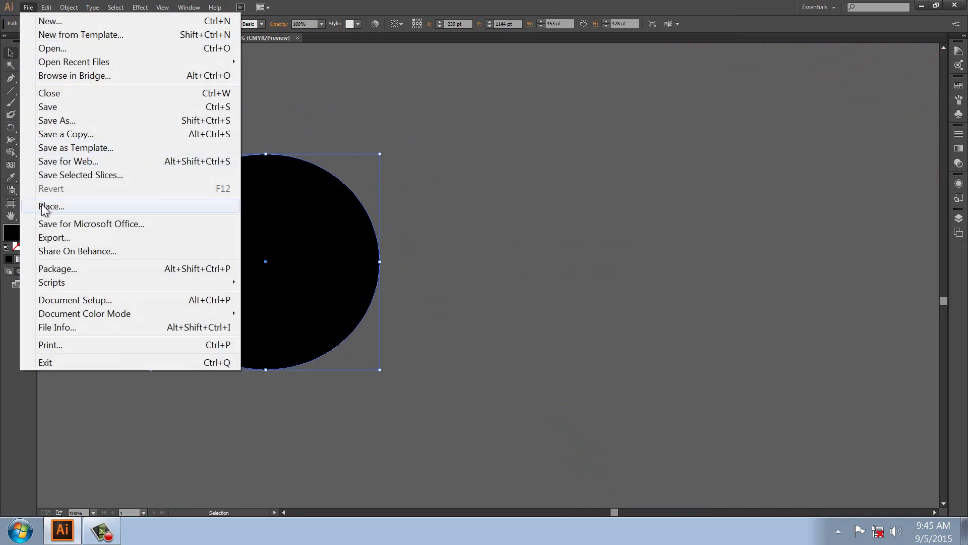
pyautogui.click(44, 207)
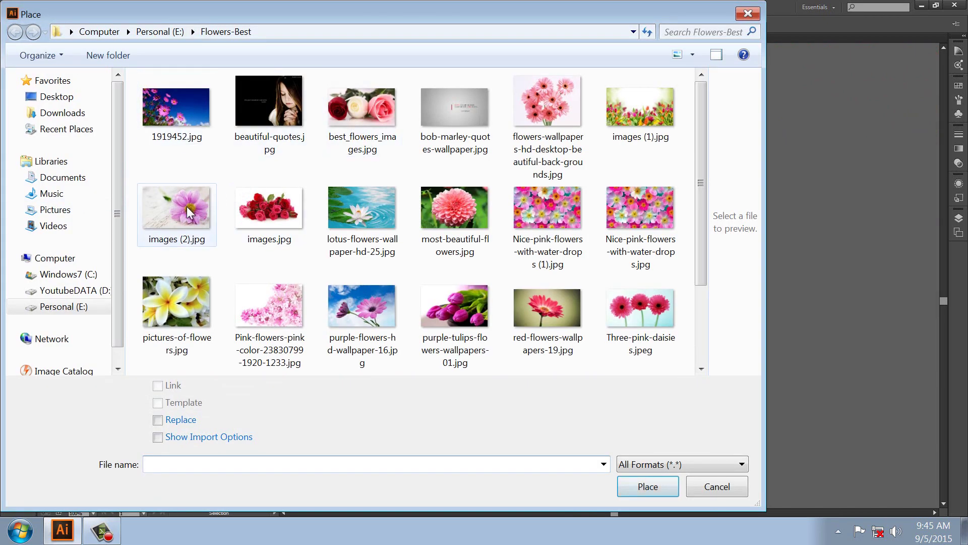
pyautogui.doubleClick(188, 211)
pyautogui.moveTo(175, 84); pyautogui.dragTo(477, 280)
pyautogui.click(10, 52)
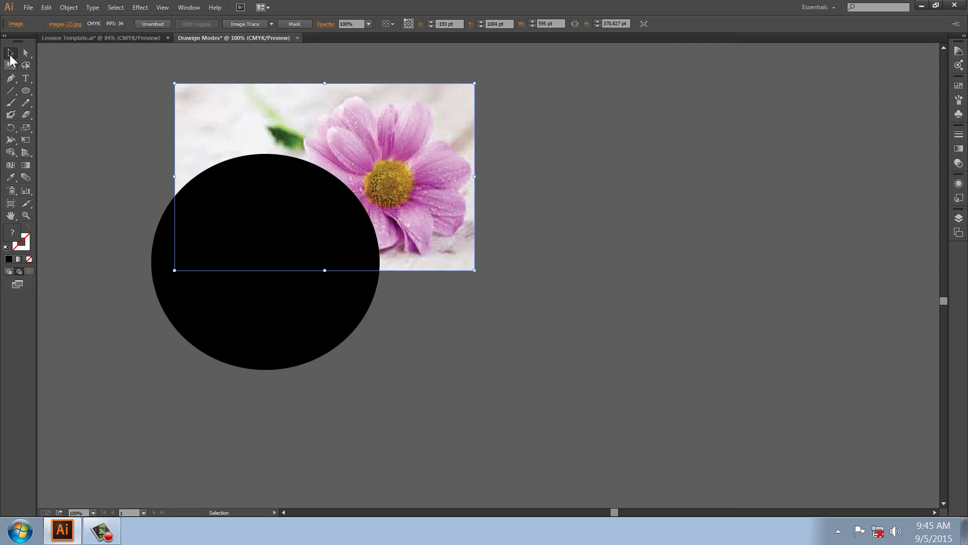
pyautogui.click(91, 148)
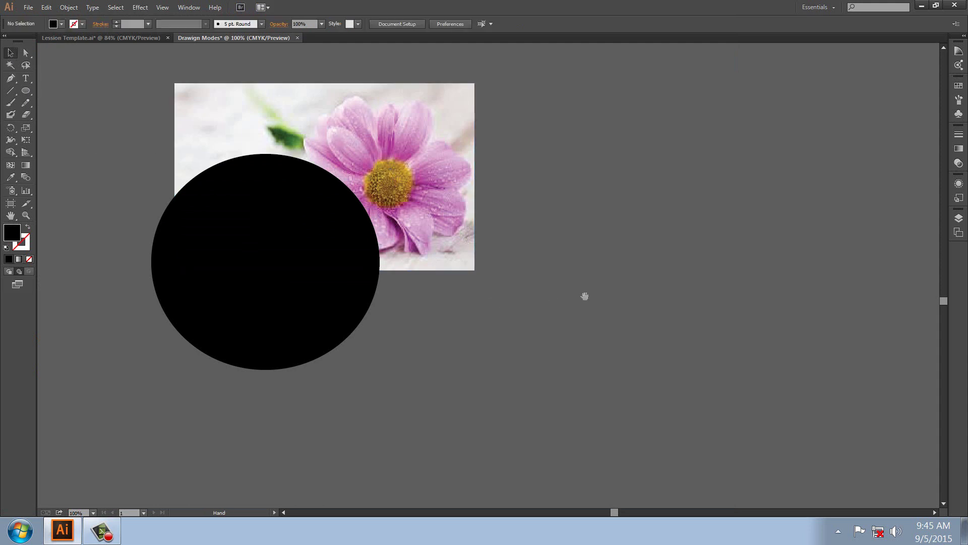
pyautogui.hscroll(5, 510, 296)
# Draw a second black circle to the right and set Draw Inside mode.
pyautogui.click(26, 90)
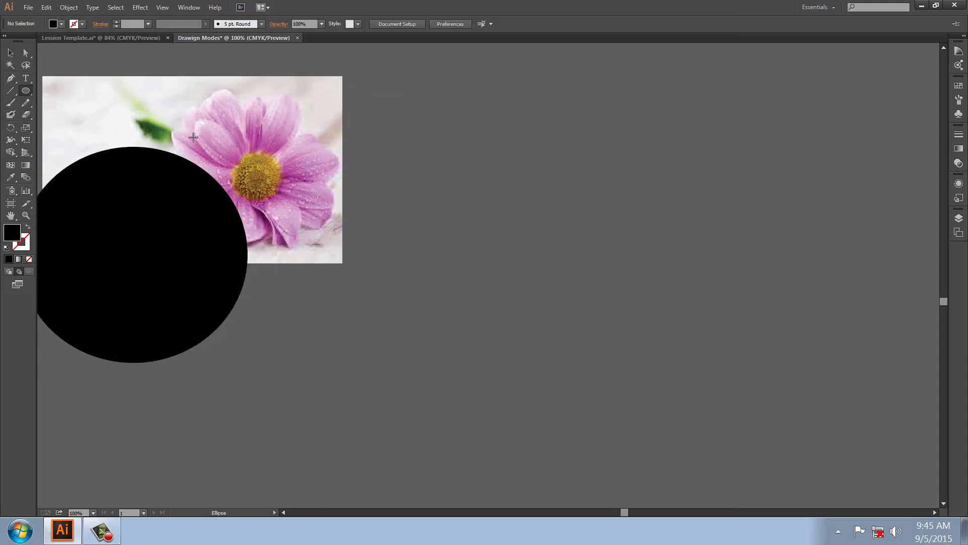
pyautogui.moveTo(464, 142); pyautogui.dragTo(708, 375)
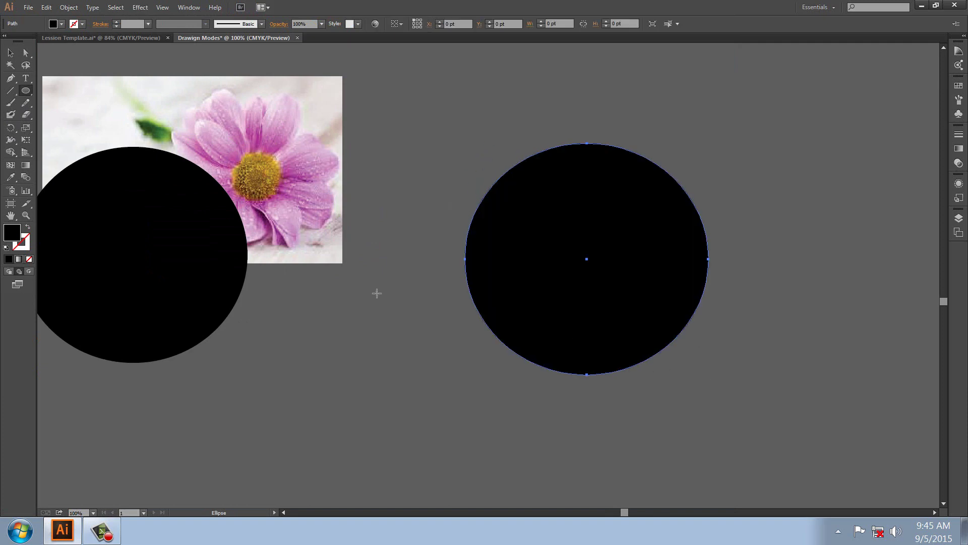
pyautogui.click(30, 274)
# Place lotus-flowers-wallpaper-hd-25.jpg so it is clipped inside the second circle.
pyautogui.click(29, 7)
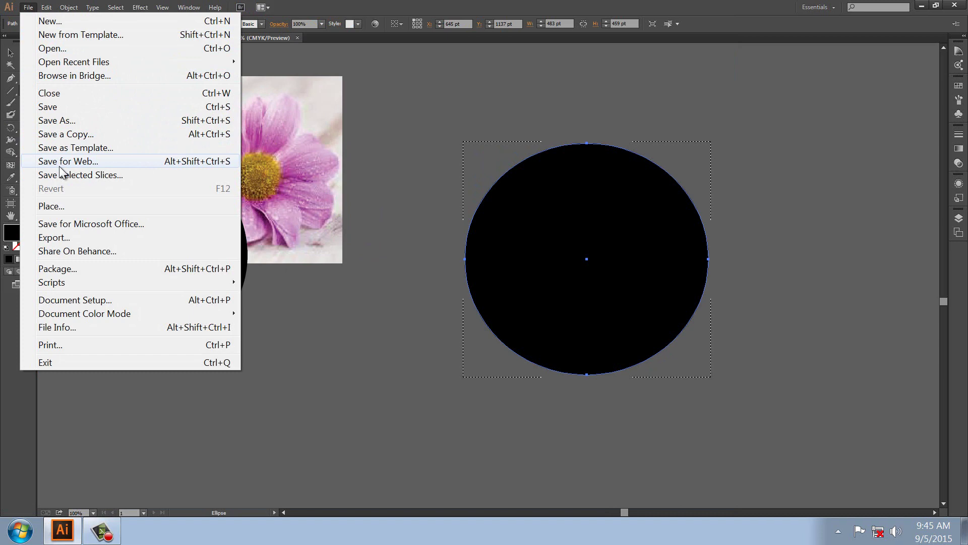
pyautogui.click(51, 207)
pyautogui.click(367, 211)
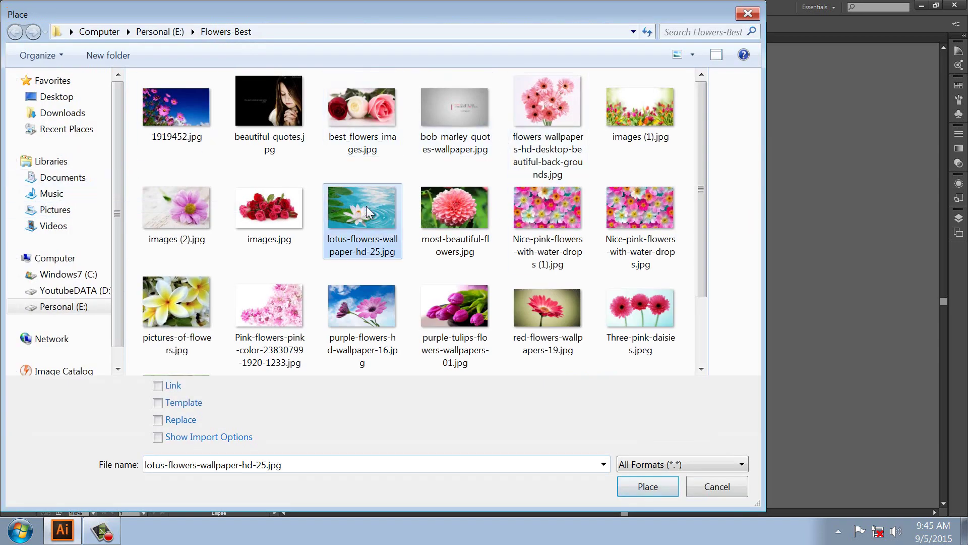
pyautogui.doubleClick(367, 211)
pyautogui.moveTo(438, 119); pyautogui.dragTo(867, 507)
pyautogui.click(10, 52)
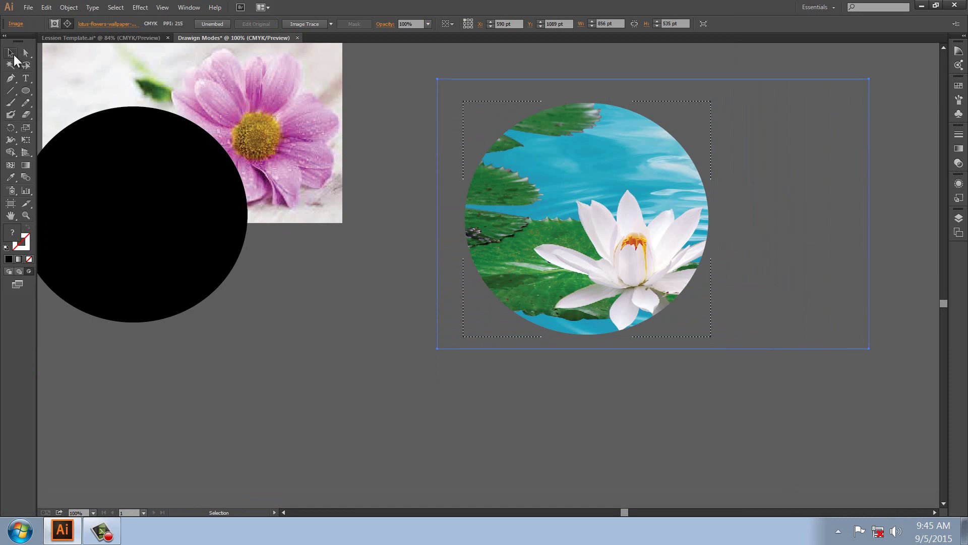
pyautogui.click(331, 289)
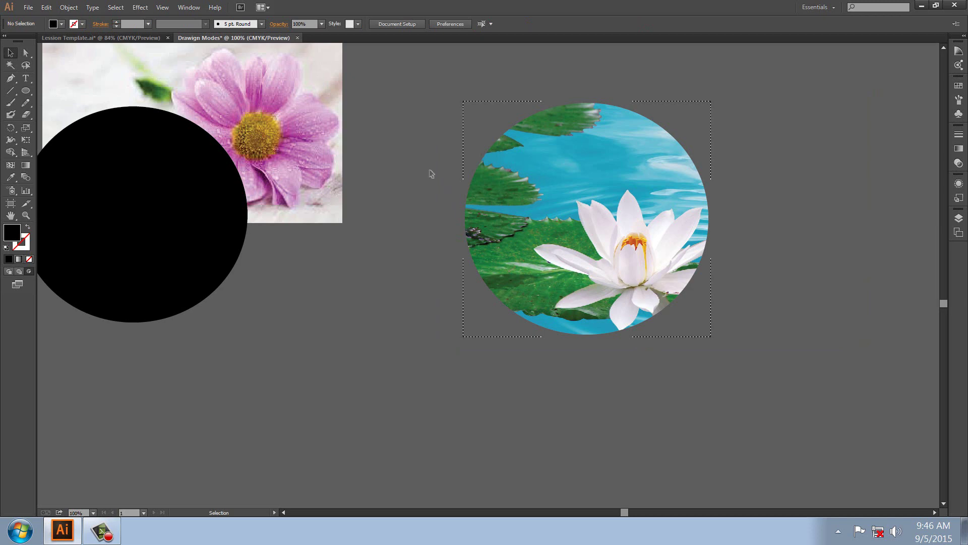
# Create a new blank A4 document.
pyautogui.click(32, 9)
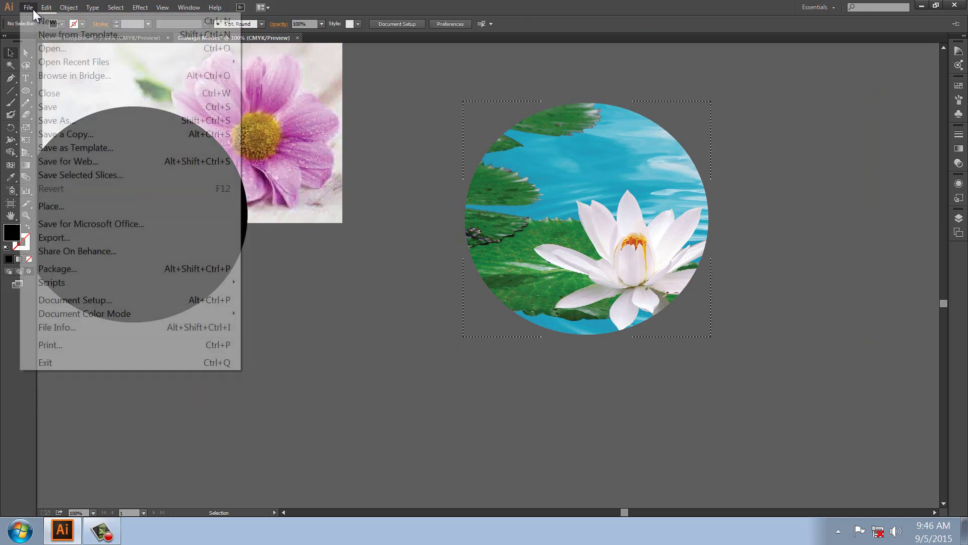
pyautogui.click(43, 20)
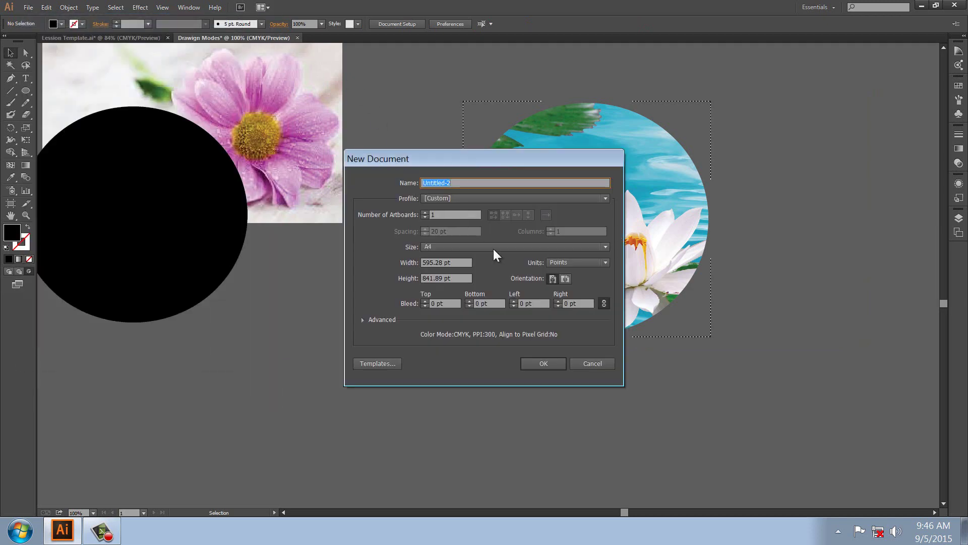
pyautogui.click(549, 365)
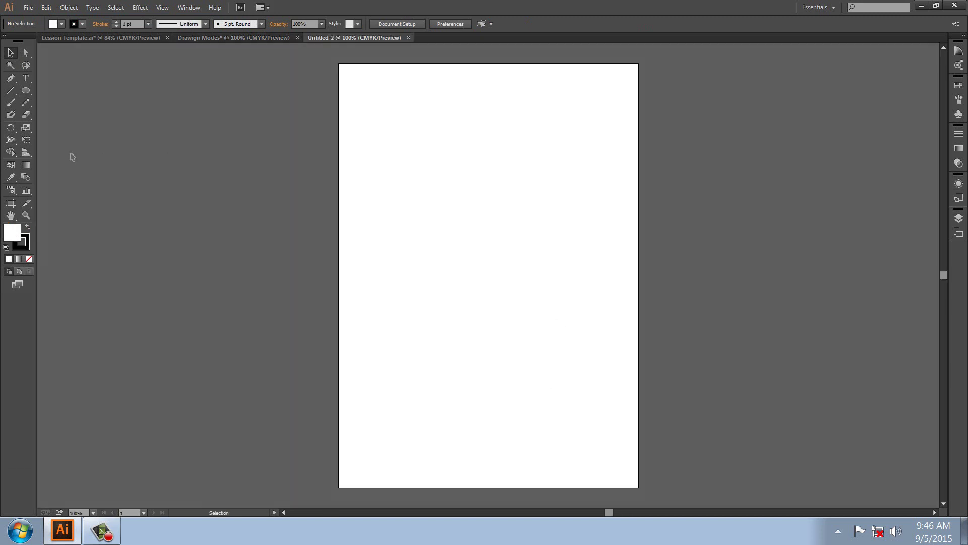
# Draw a square near the artboard's top-left and fill it black.
pyautogui.moveTo(27, 90); pyautogui.dragTo(55, 89)
pyautogui.moveTo(351, 79); pyautogui.dragTo(411, 138)
pyautogui.click(10, 52)
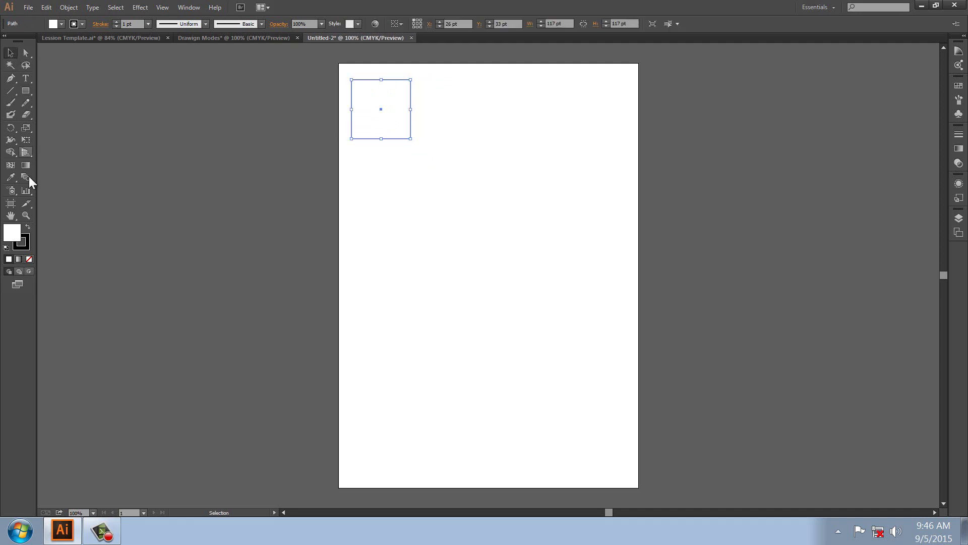
pyautogui.doubleClick(12, 233)
pyautogui.moveTo(383, 197); pyautogui.dragTo(420, 308)
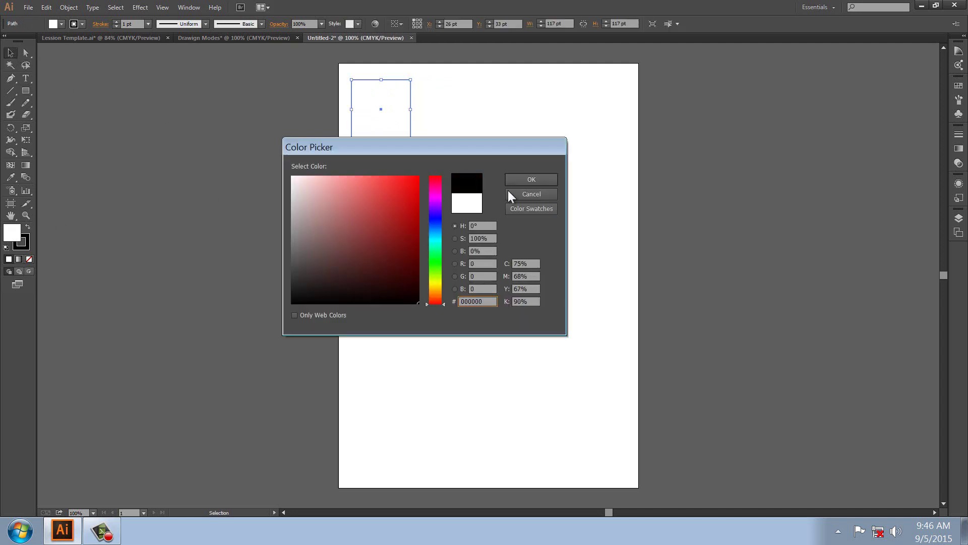
pyautogui.click(528, 180)
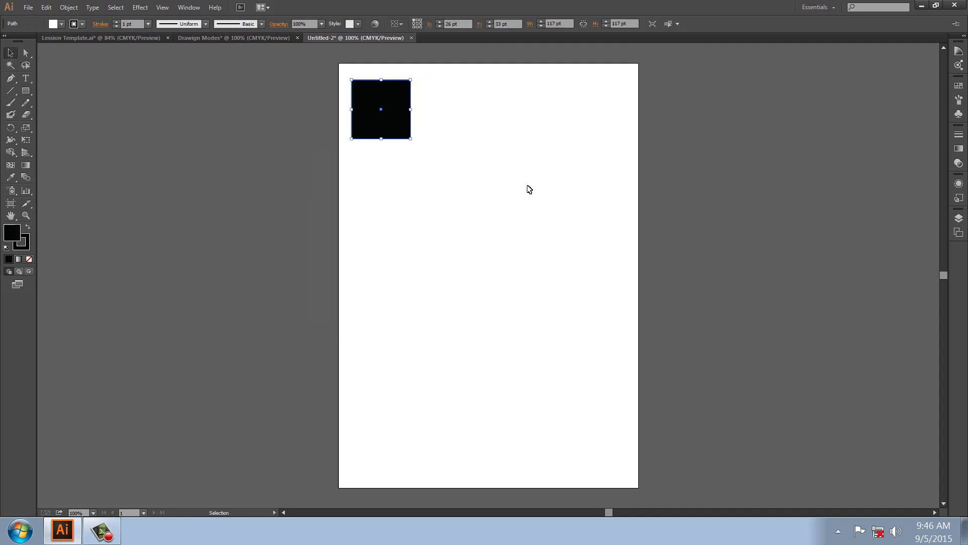
pyautogui.click(259, 147)
# Make a centred 92 pt copy inside the black square and fill it yellow.
pyautogui.click(381, 135)
pyautogui.hotkey('ctrl', '=')
pyautogui.moveTo(338, 169); pyautogui.dragTo(348, 296)
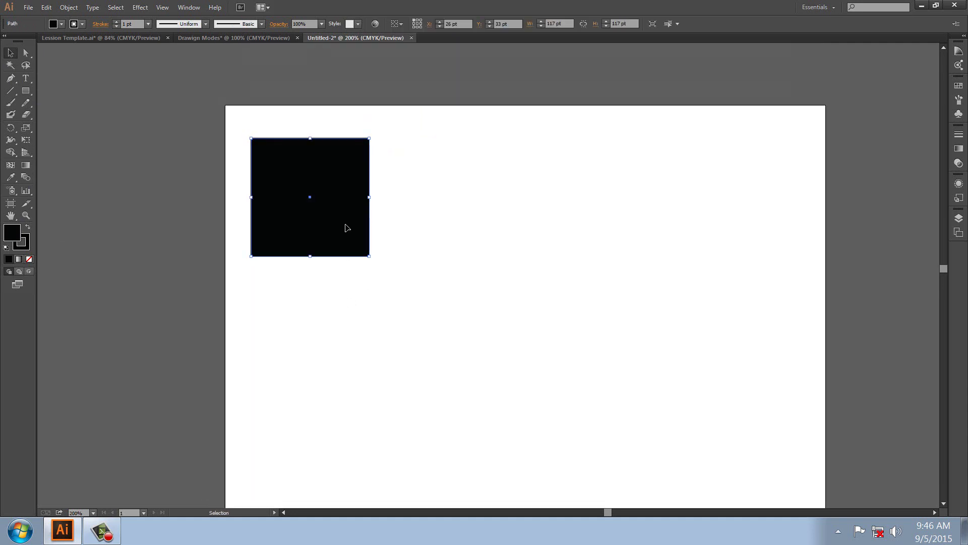
pyautogui.press('v')
pyautogui.moveTo(370, 139); pyautogui.dragTo(359, 152)
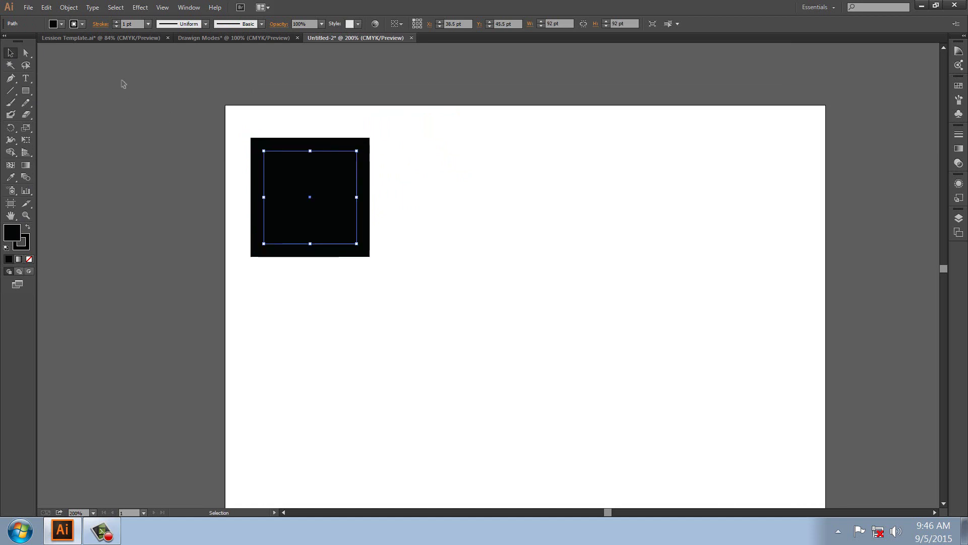
pyautogui.click(54, 24)
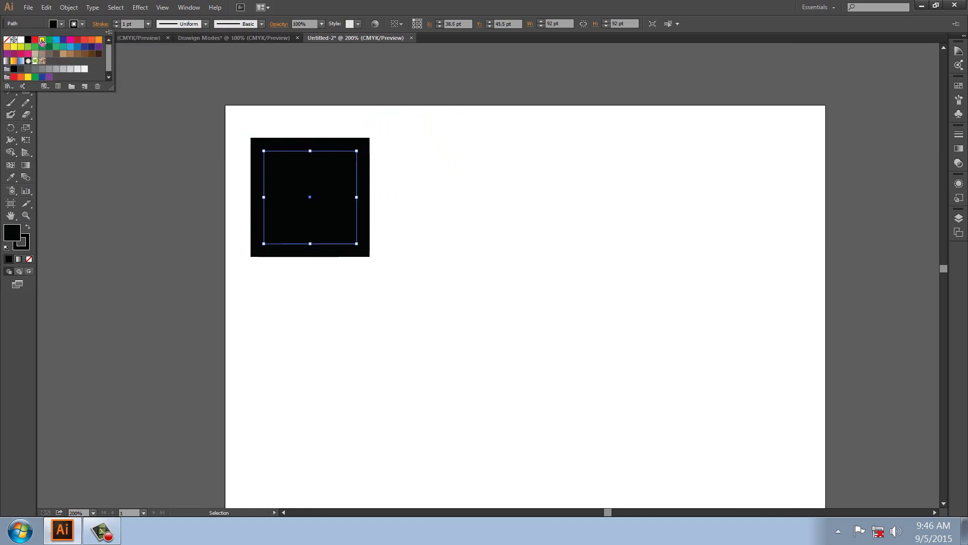
pyautogui.click(43, 41)
pyautogui.click(453, 193)
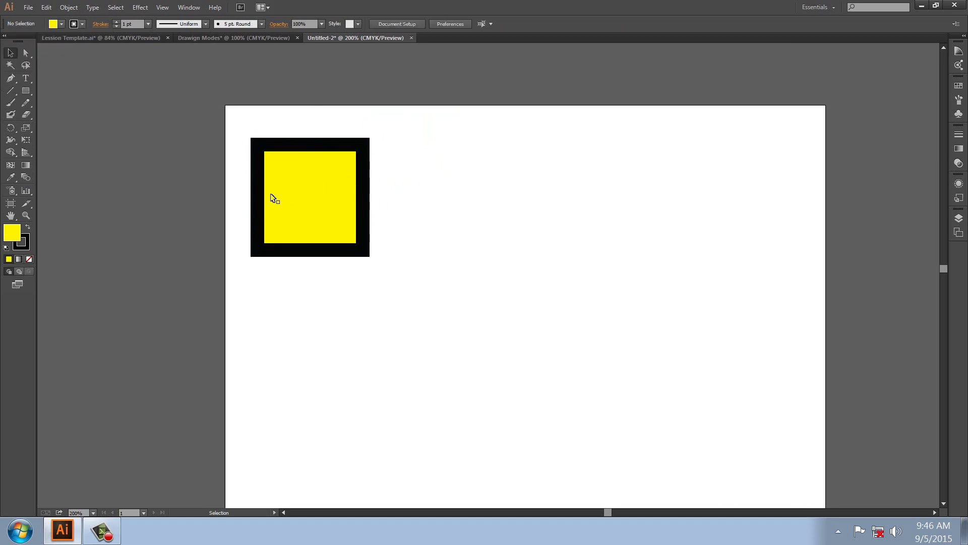
pyautogui.click(293, 199)
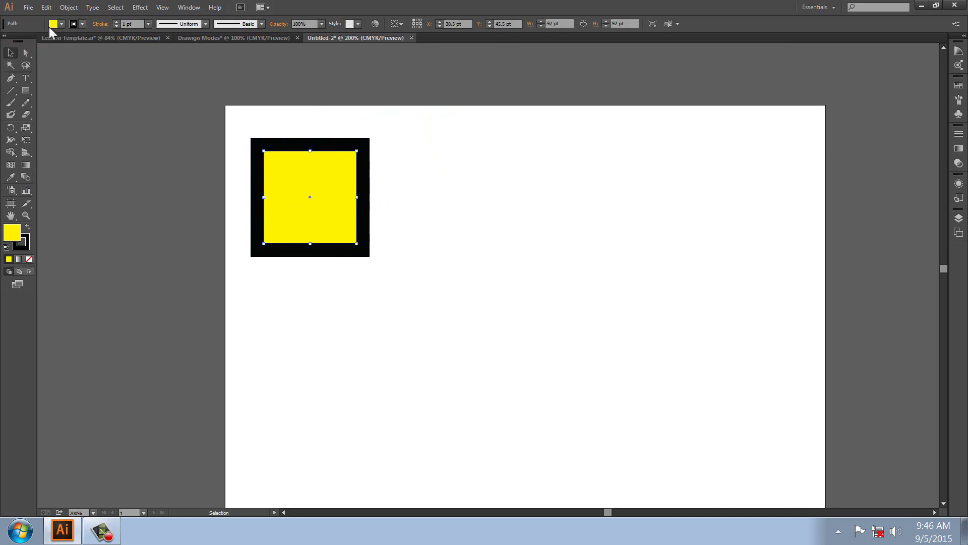
# Set Draw Inside mode on the yellow square and begin placing an image.
pyautogui.click(29, 271)
pyautogui.click(29, 8)
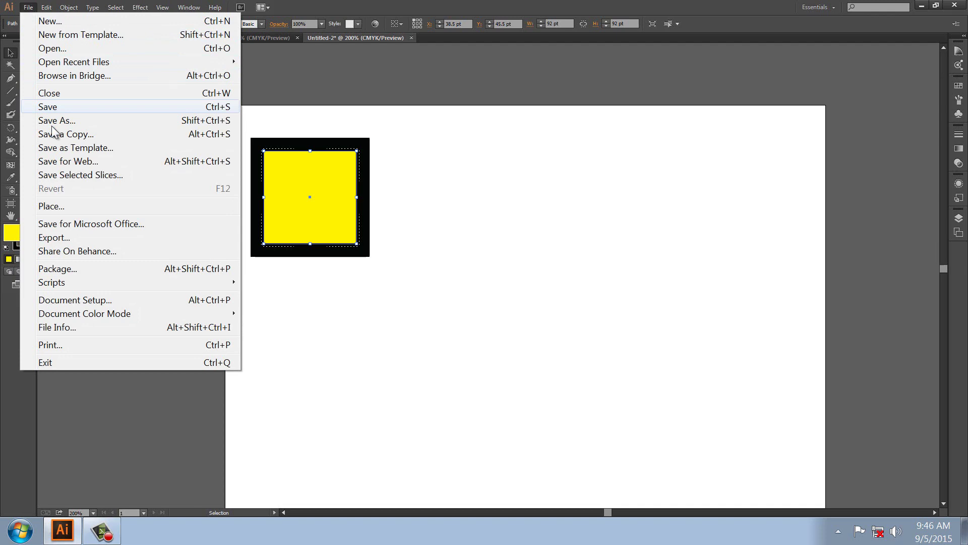
pyautogui.click(56, 207)
pyautogui.click(441, 125)
# Place the portrait from myImages > 200x200 inside the yellow square, nudged slightly left.
pyautogui.hotkey('alt', 'Up')
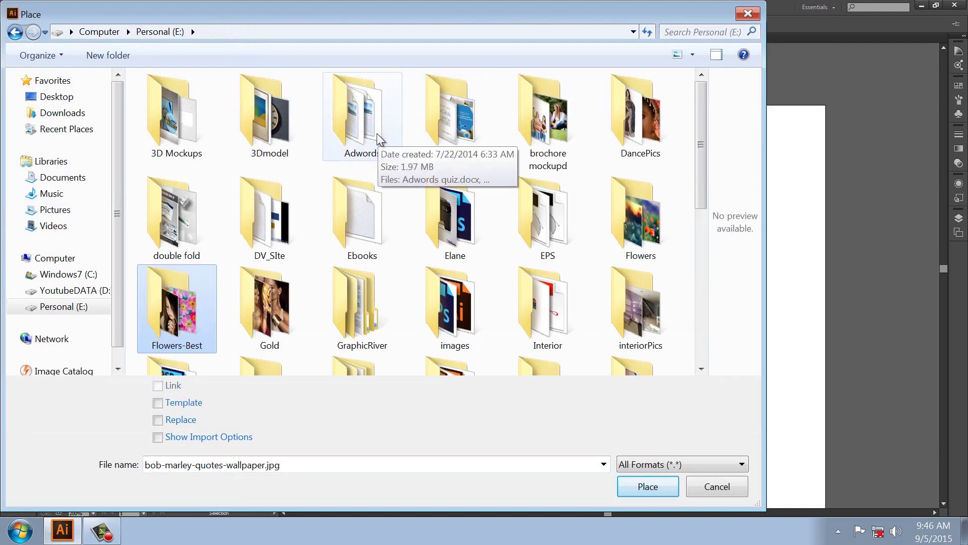
pyautogui.press('m')
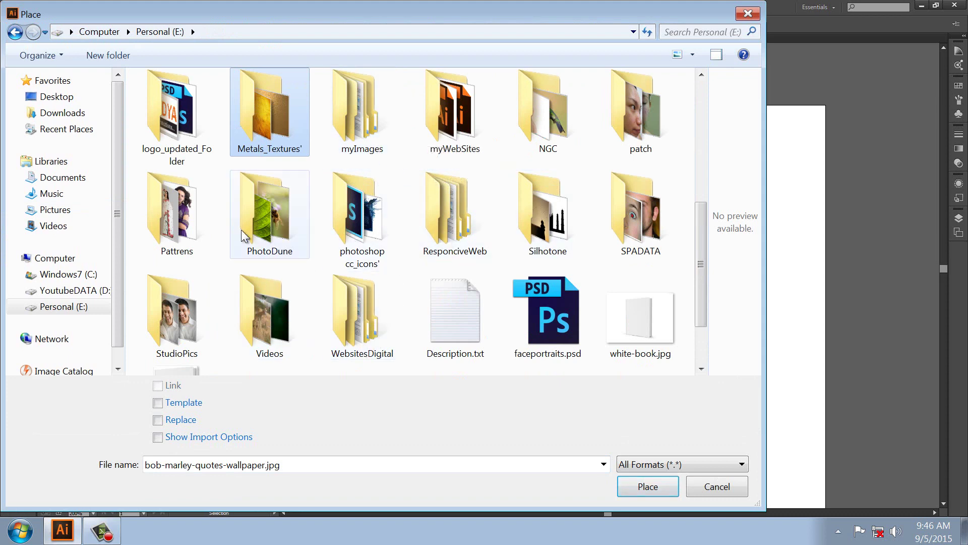
pyautogui.doubleClick(362, 119)
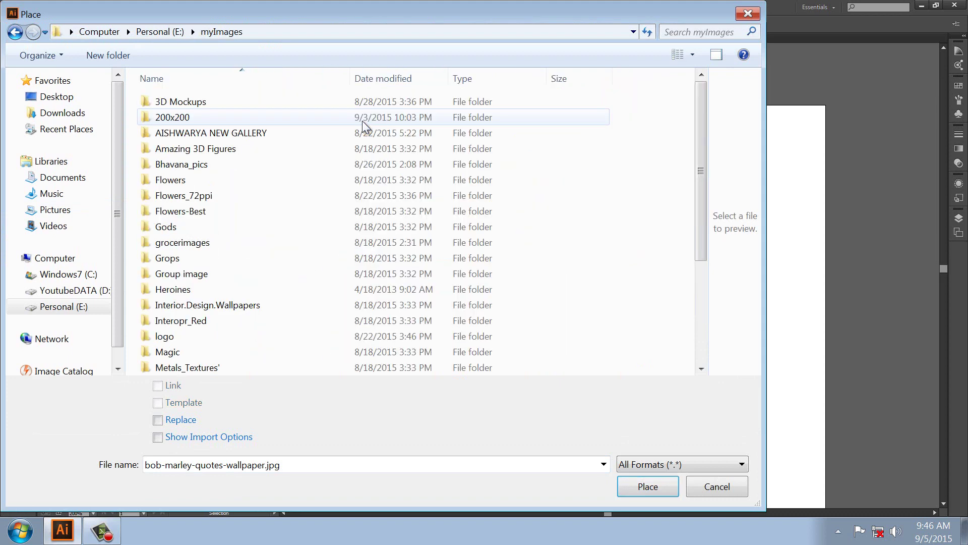
pyautogui.doubleClick(196, 117)
pyautogui.doubleClick(184, 107)
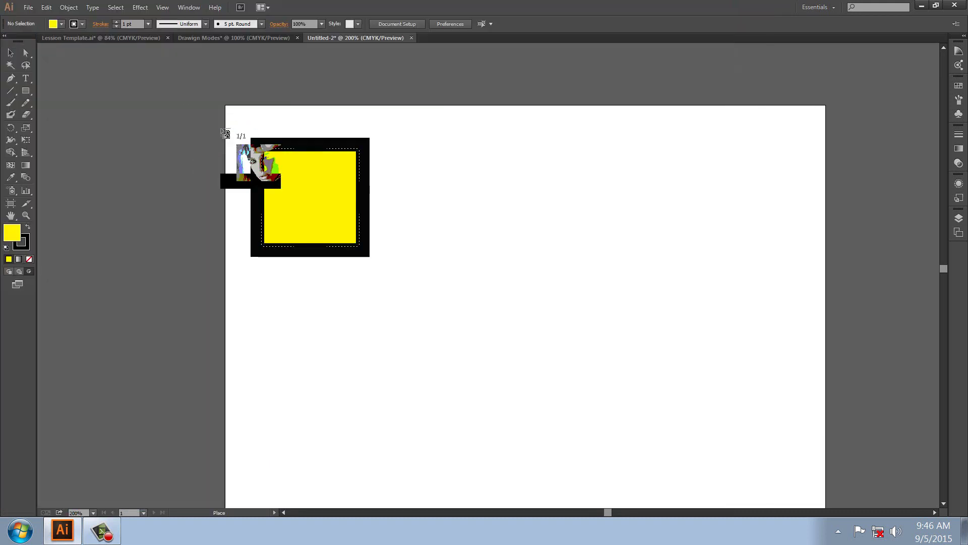
pyautogui.moveTo(256, 144); pyautogui.dragTo(390, 281)
pyautogui.hotkey('shift', 'Left')
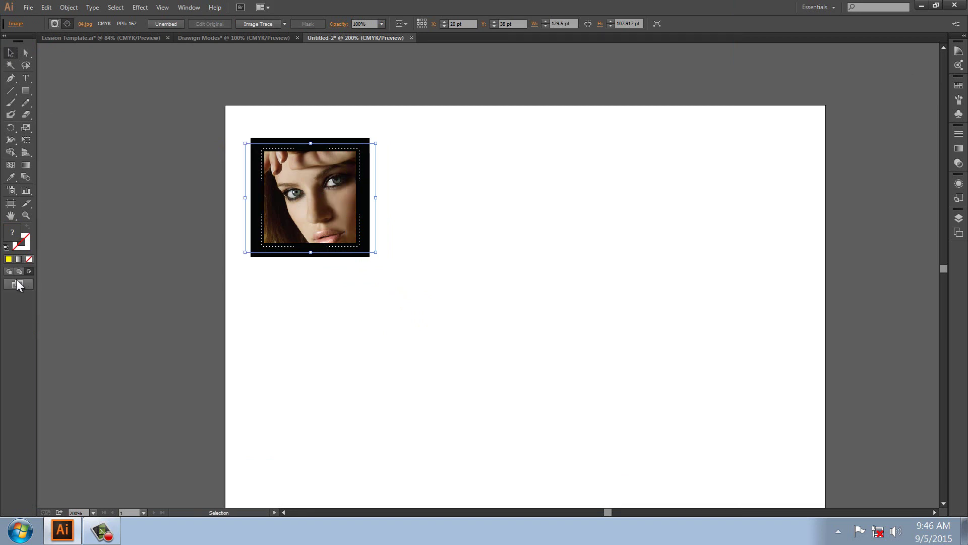
pyautogui.click(145, 182)
# Repeat the move to make four framed portraits, then copy the row below.
pyautogui.moveTo(210, 104); pyautogui.dragTo(426, 216)
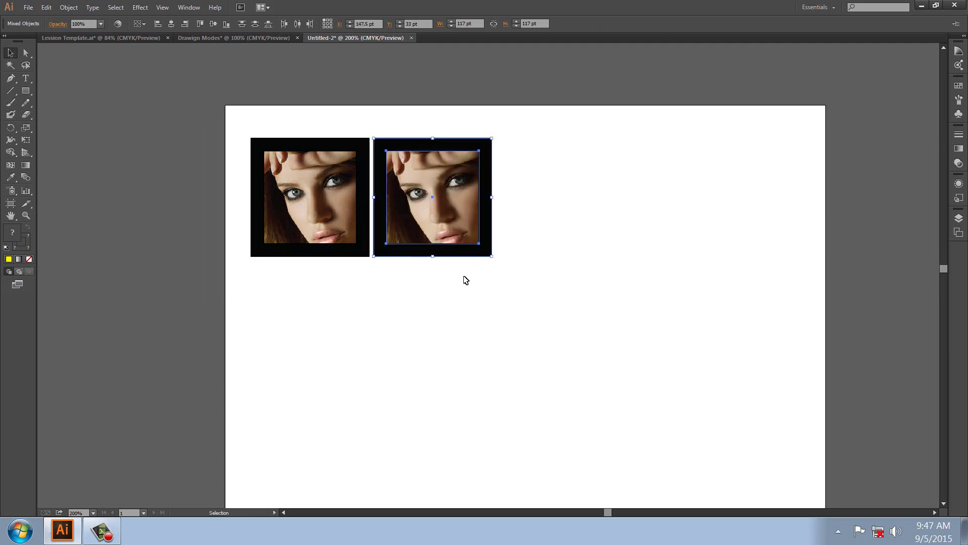
pyautogui.hotkey('ctrl', 'd')
pyautogui.hotkey('ctrl', 'd')
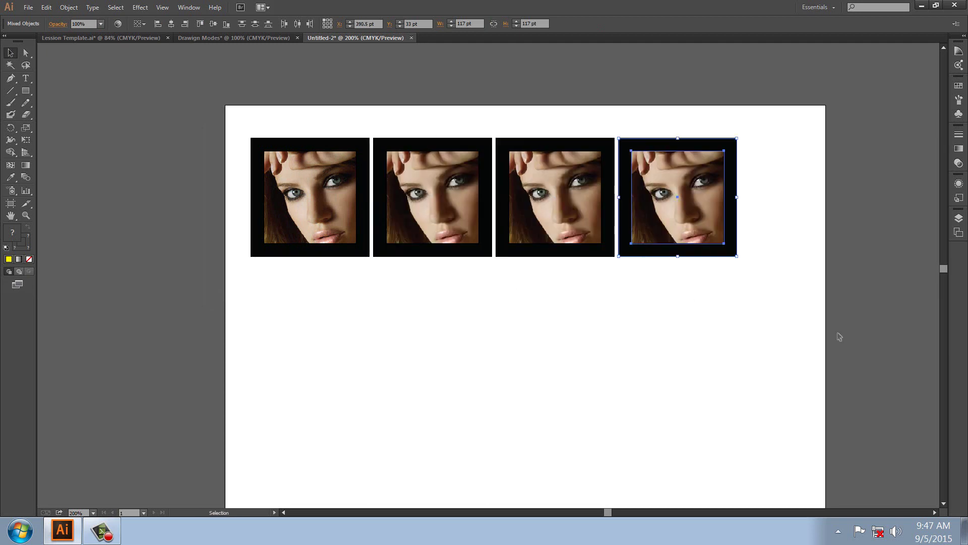
pyautogui.moveTo(839, 336); pyautogui.dragTo(156, 61)
pyautogui.moveTo(484, 214); pyautogui.dragTo(464, 320)
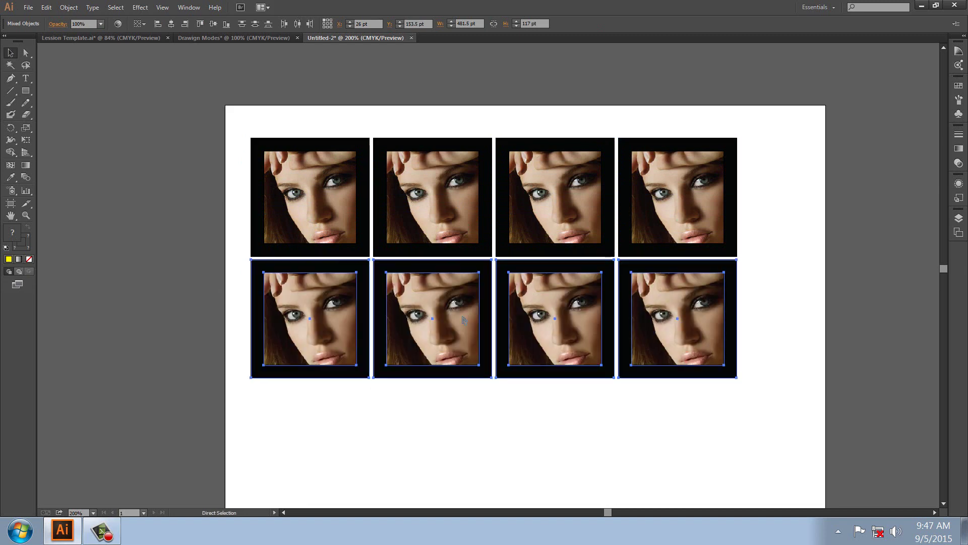
# Select the second top-row frame and switch to editing its photo contents.
pyautogui.click(441, 433)
pyautogui.click(439, 195)
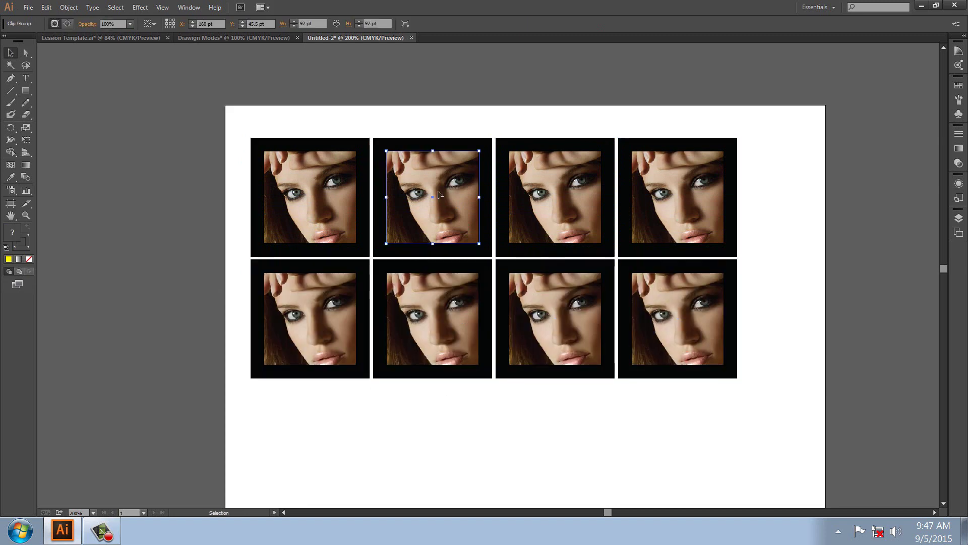
pyautogui.click(68, 24)
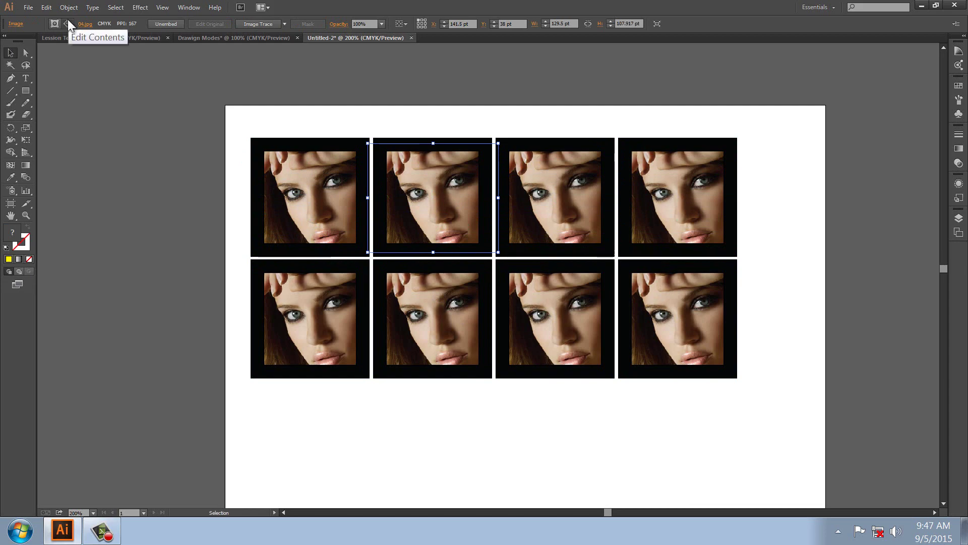
# Relink the second, third and fourth top-row photos to 05.jpg, 08.jpg and rr4.jpg.
pyautogui.click(84, 24)
pyautogui.click(103, 36)
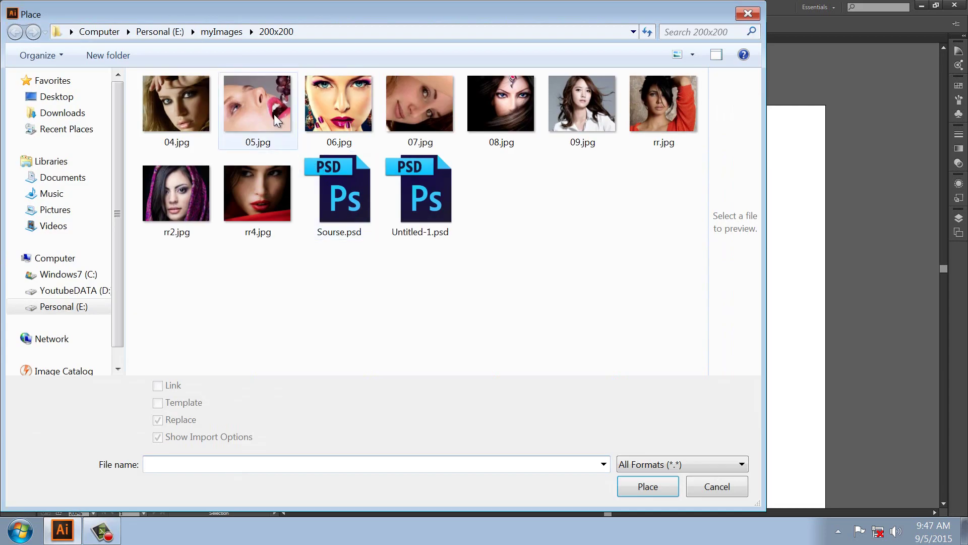
pyautogui.doubleClick(253, 96)
pyautogui.click(571, 211)
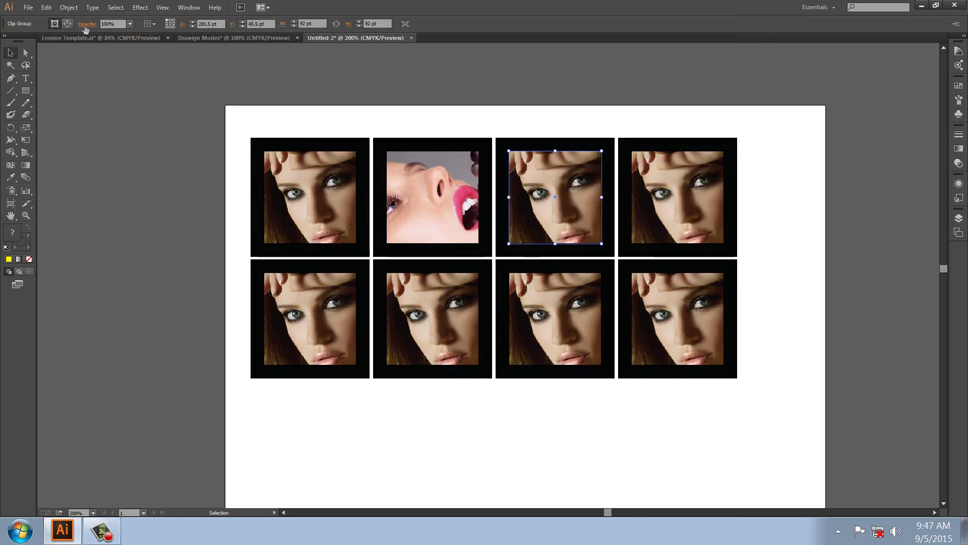
pyautogui.click(85, 23)
pyautogui.click(67, 26)
pyautogui.click(69, 23)
pyautogui.click(84, 24)
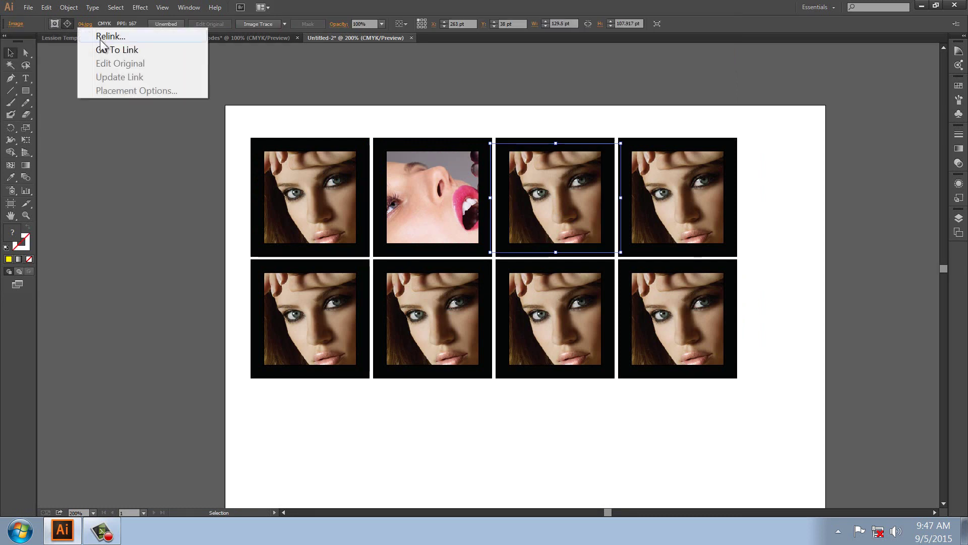
pyautogui.click(100, 39)
pyautogui.doubleClick(495, 117)
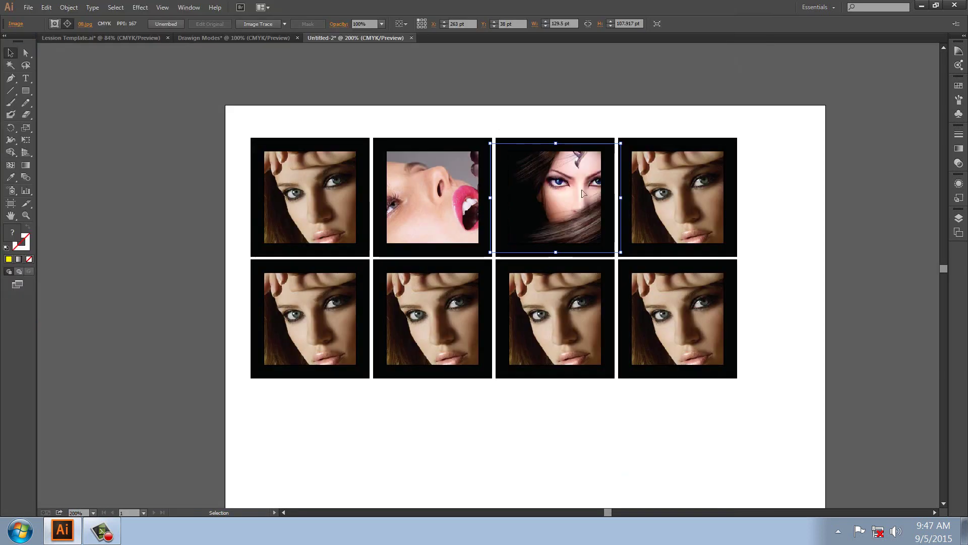
pyautogui.click(678, 228)
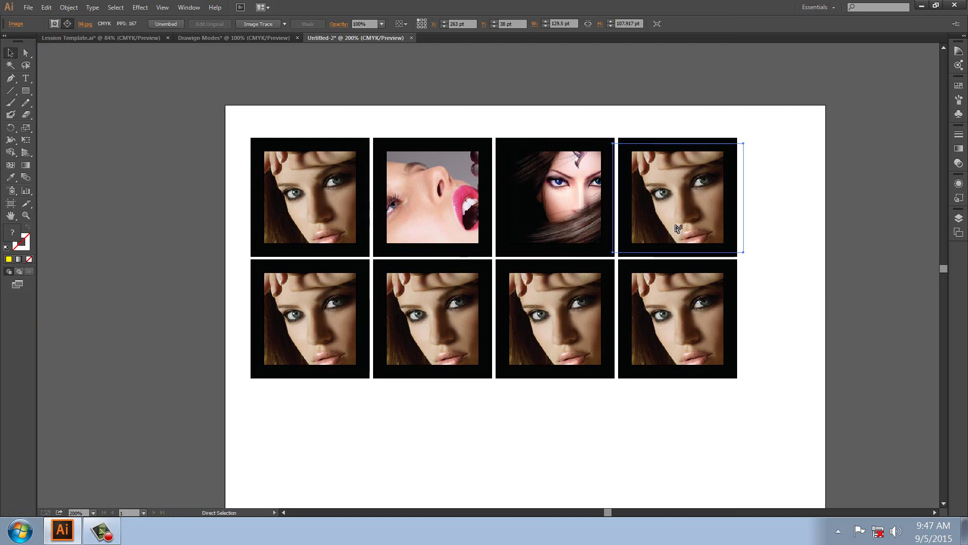
pyautogui.click(84, 24)
pyautogui.click(107, 37)
pyautogui.doubleClick(240, 184)
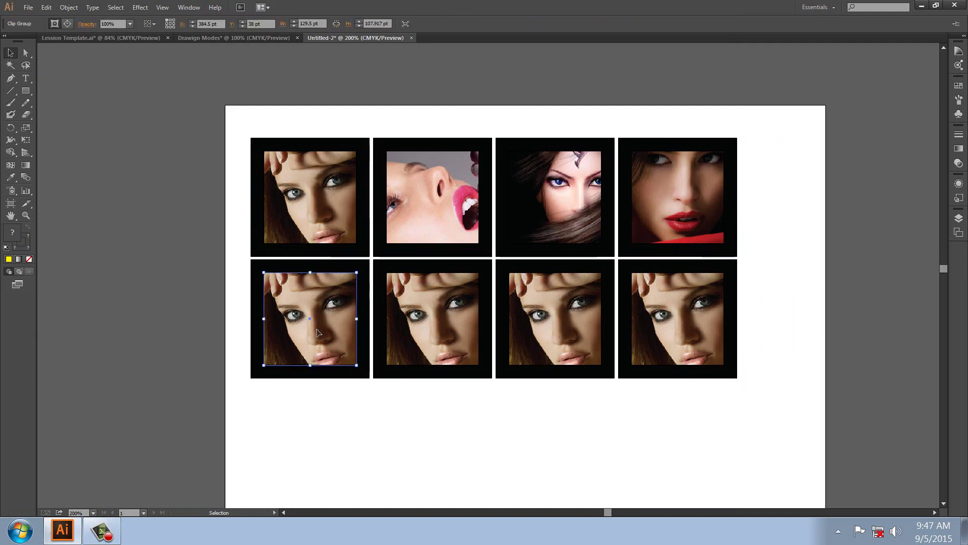
# Relink the first two bottom-row photos to 09.jpg and rr2.jpg.
pyautogui.click(318, 332)
pyautogui.click(67, 23)
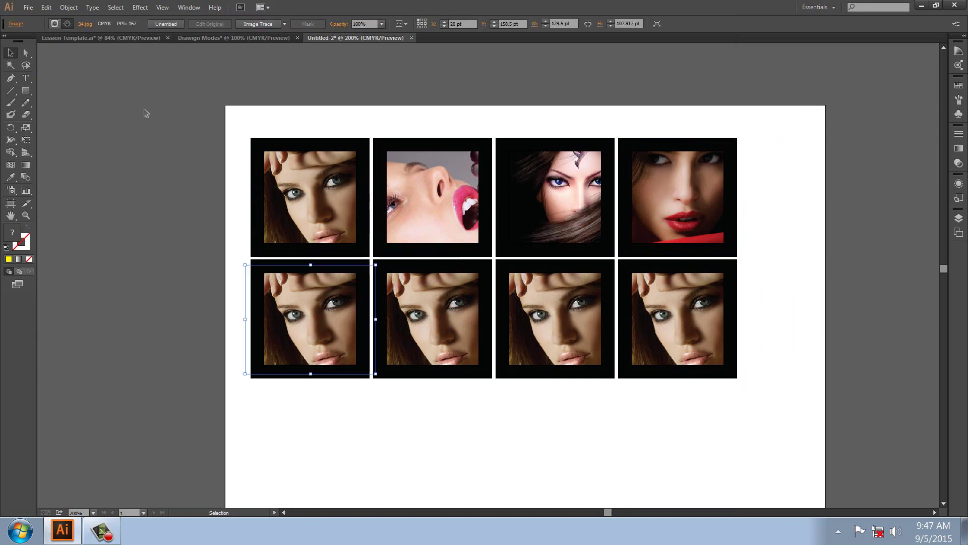
pyautogui.click(85, 24)
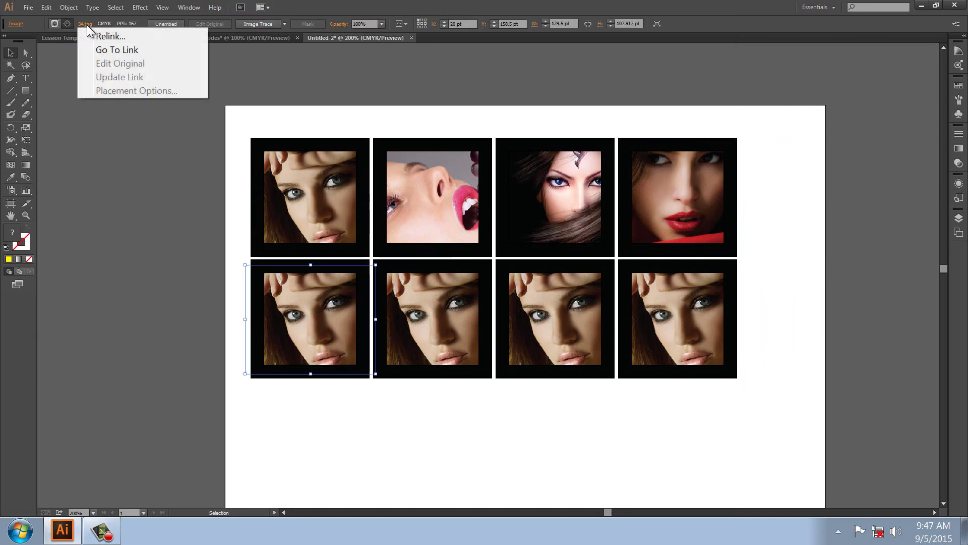
pyautogui.click(111, 36)
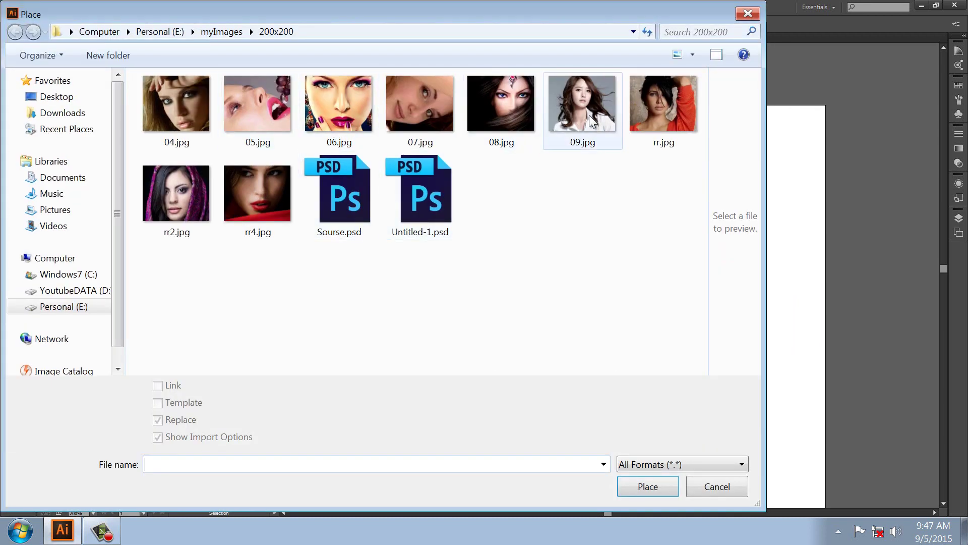
pyautogui.doubleClick(580, 103)
pyautogui.click(450, 325)
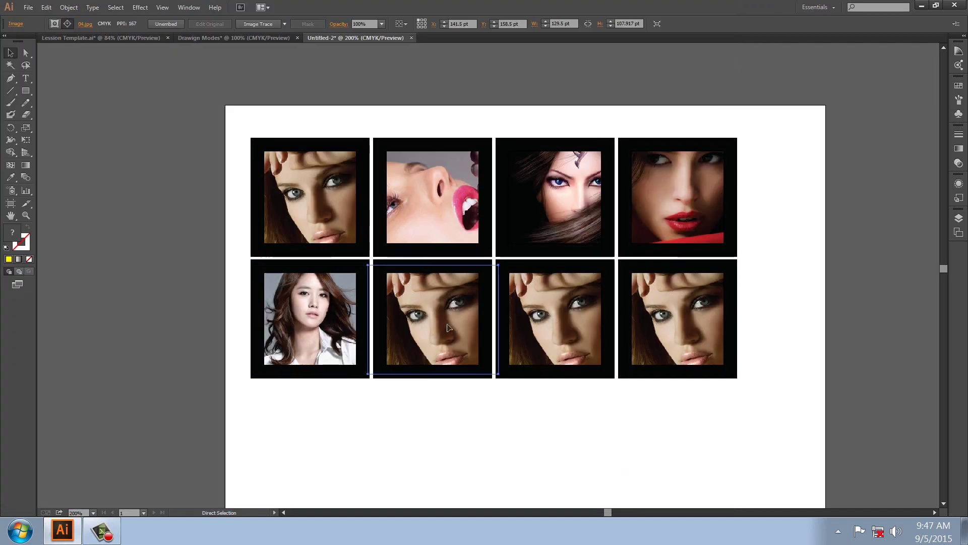
pyautogui.click(85, 23)
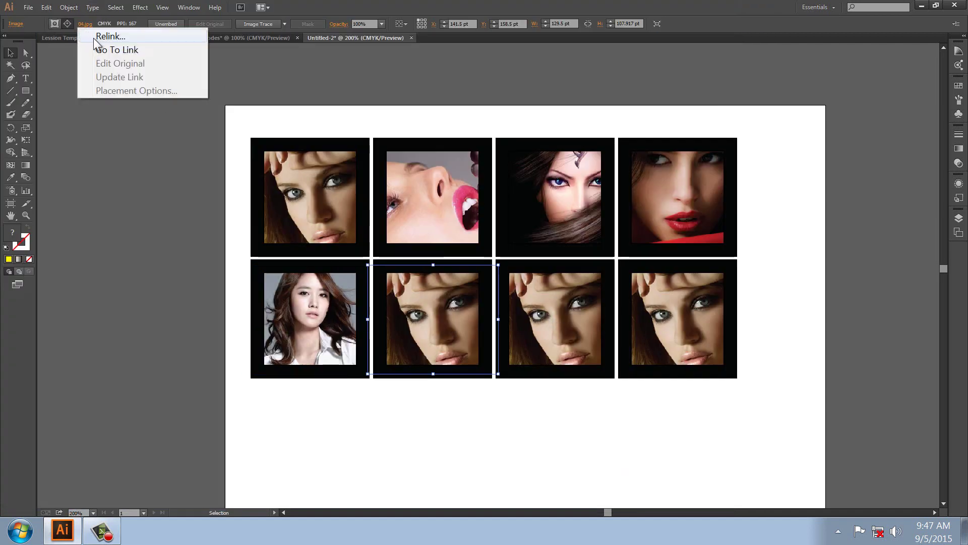
pyautogui.click(104, 35)
pyautogui.click(160, 203)
pyautogui.doubleClick(161, 204)
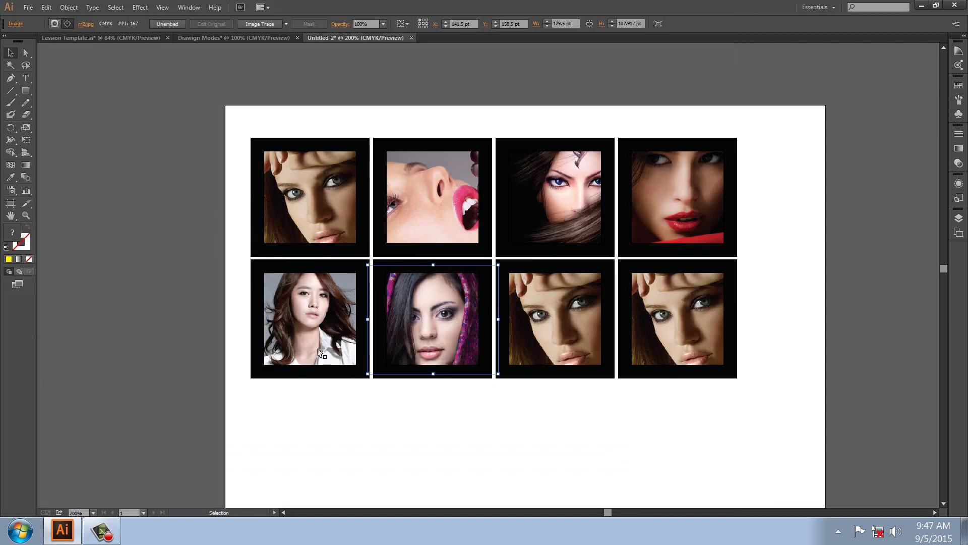
pyautogui.click(373, 436)
pyautogui.press('space')
# On Lession Template.ai, cycle to Draw Behind with Shift+D, then return to Untitled-2.
pyautogui.scroll(-1, 477, 396)
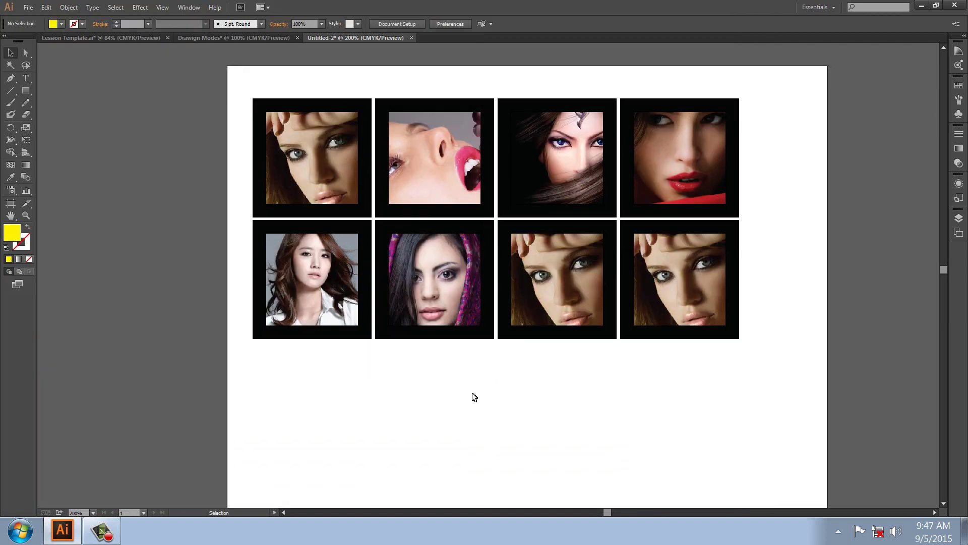
pyautogui.click(67, 38)
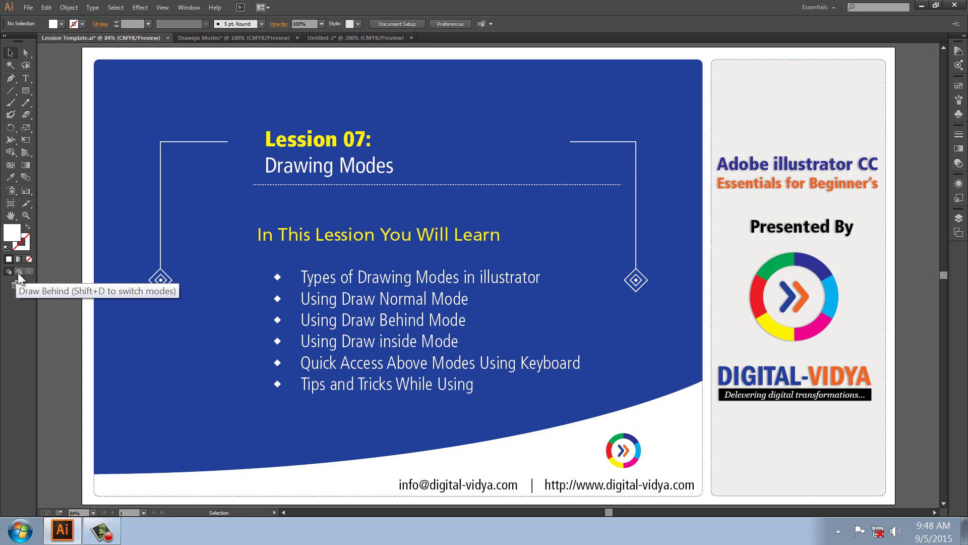
pyautogui.hotkey('shift', 'd')
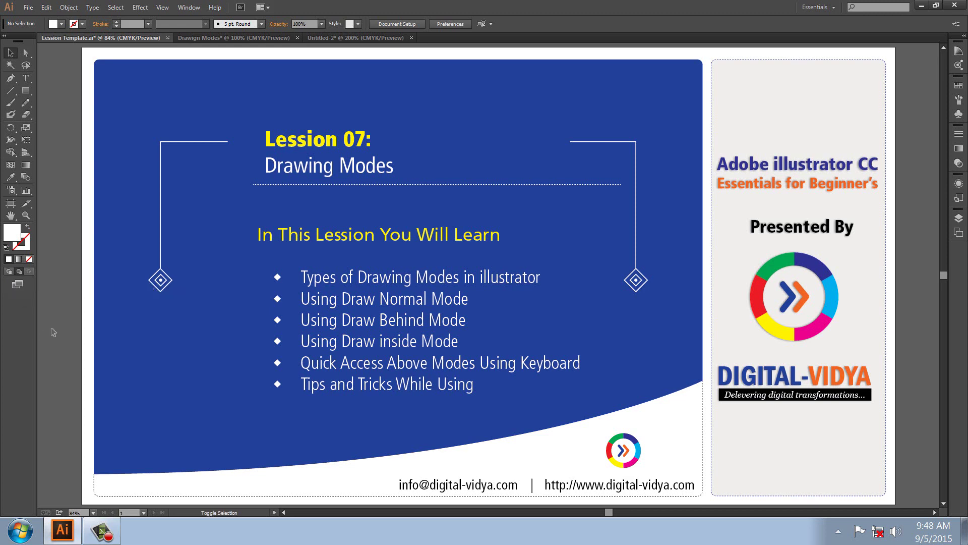
pyautogui.hotkey('shift', 'd')
pyautogui.hotkey('shift', 'd')
pyautogui.hotkey('shift', 'd')
pyautogui.hotkey('shift', 'd')
pyautogui.hotkey('shift', 'd')
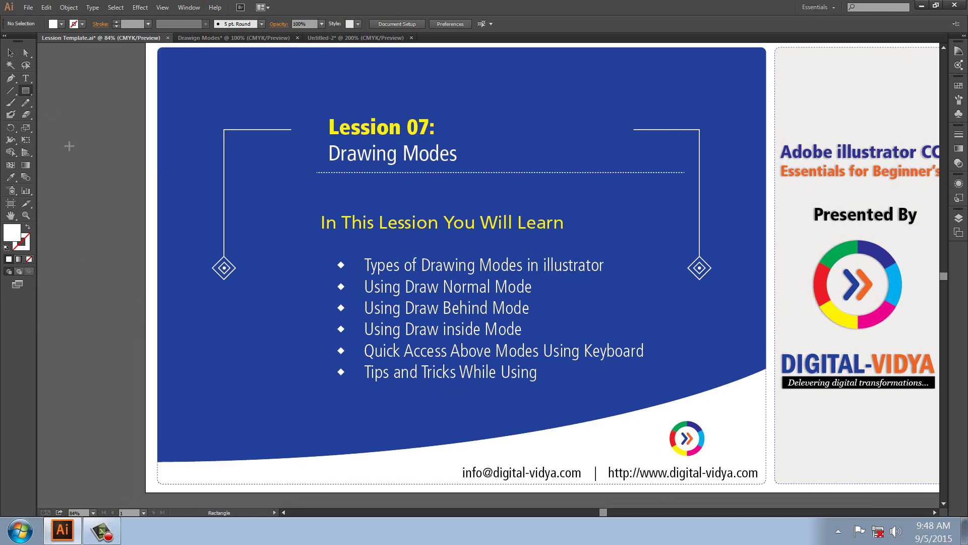
pyautogui.click(385, 37)
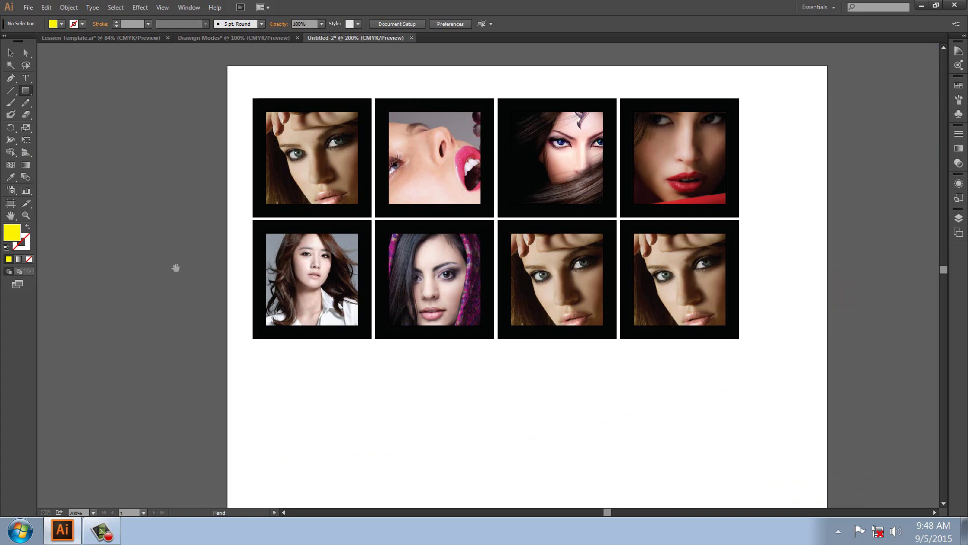
# Draw a yellow rectangle left of the photo grid, then cycle back to Draw Normal.
pyautogui.moveTo(177, 268); pyautogui.dragTo(433, 263)
pyautogui.moveTo(135, 156); pyautogui.dragTo(276, 258)
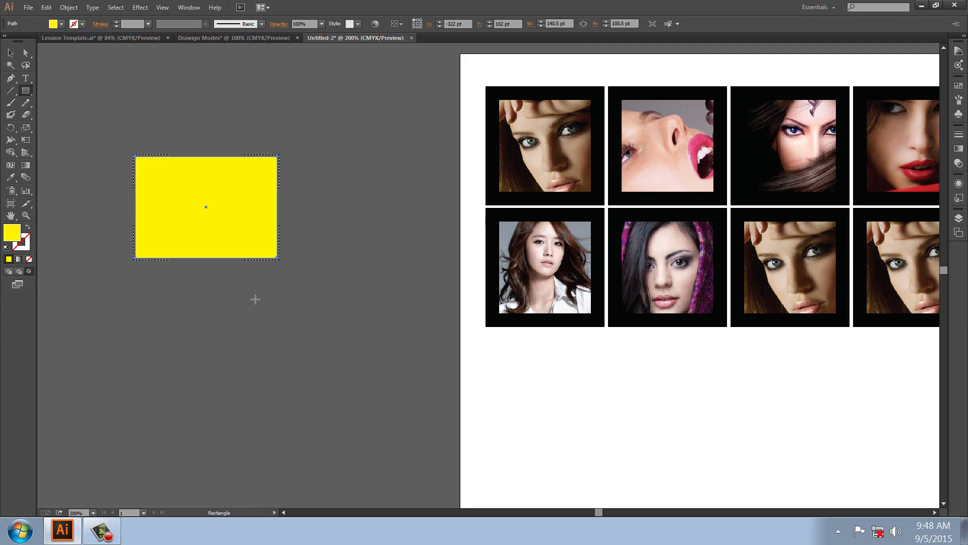
pyautogui.hotkey('shift', 'd')
pyautogui.hotkey('shift', 'd')
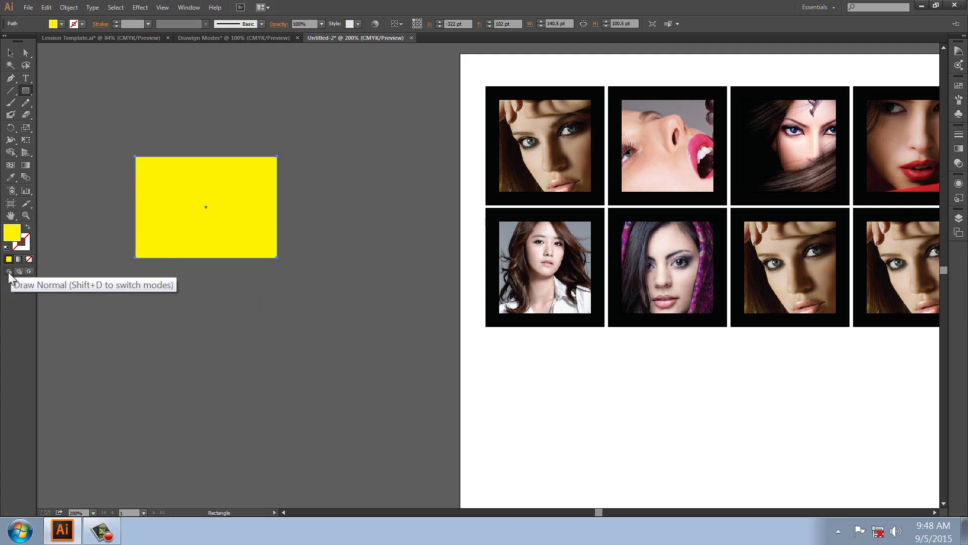
pyautogui.hotkey('shift', 'd')
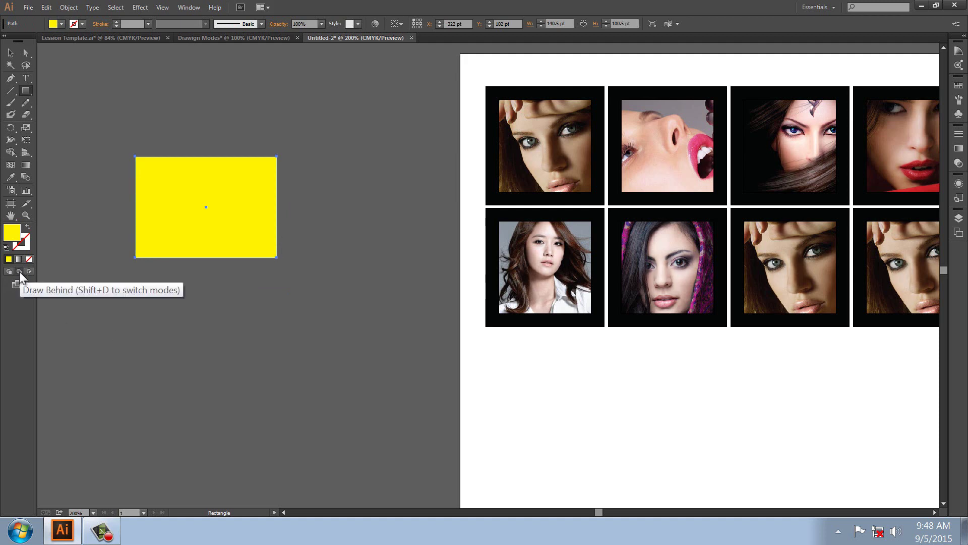
pyautogui.hotkey('shift', 'd')
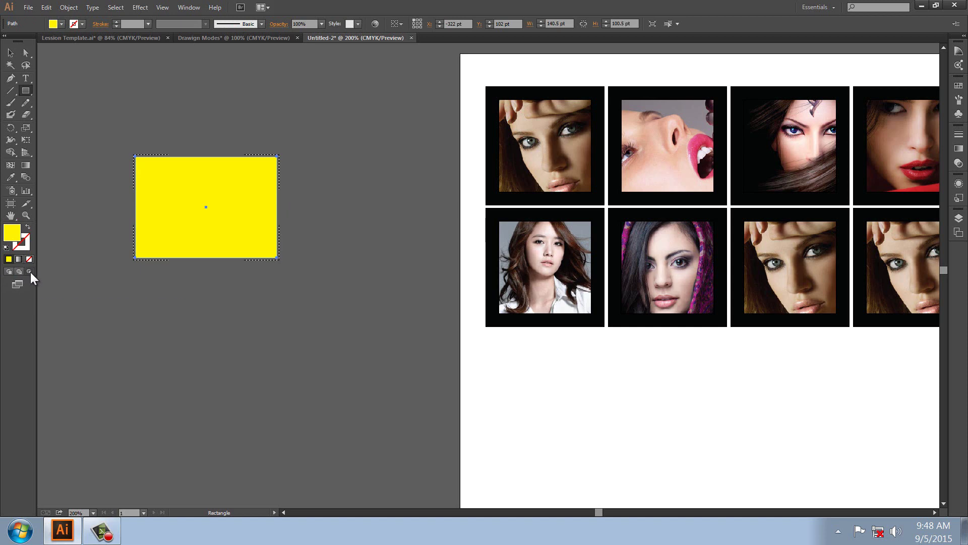
pyautogui.hotkey('shift', 'd')
pyautogui.click(10, 52)
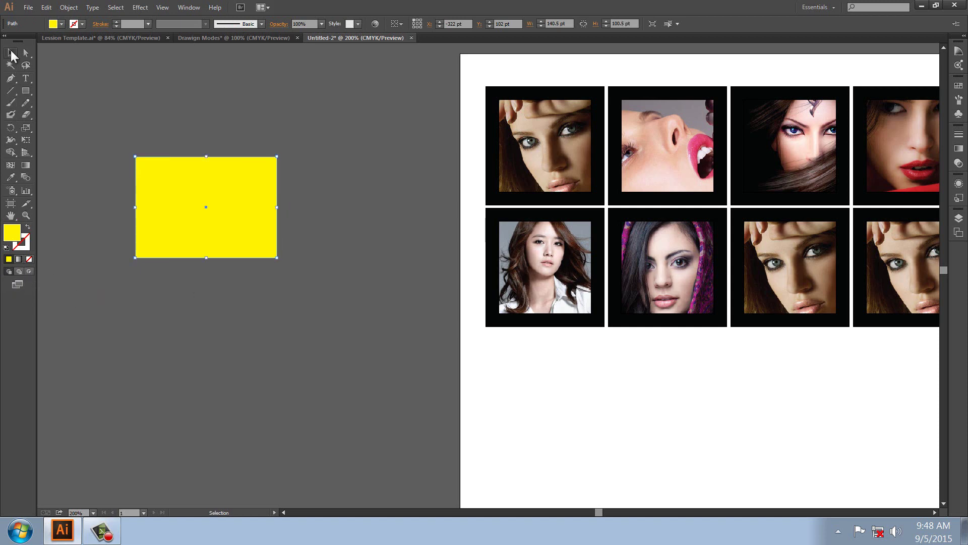
pyautogui.click(178, 101)
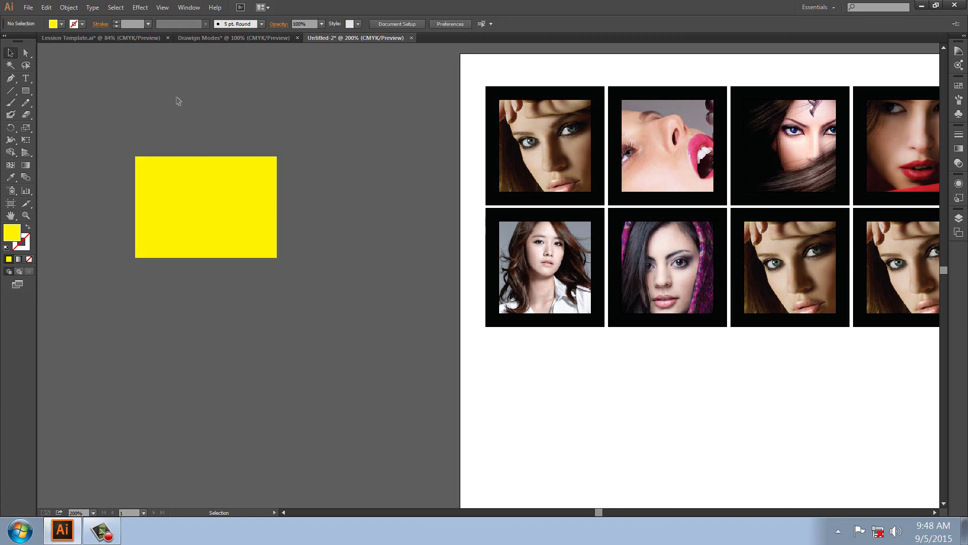
pyautogui.click(117, 37)
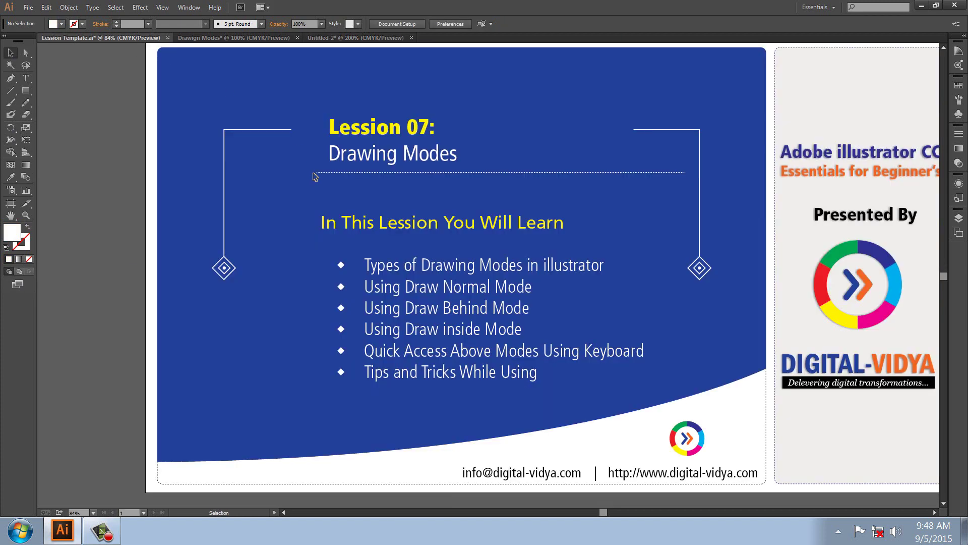